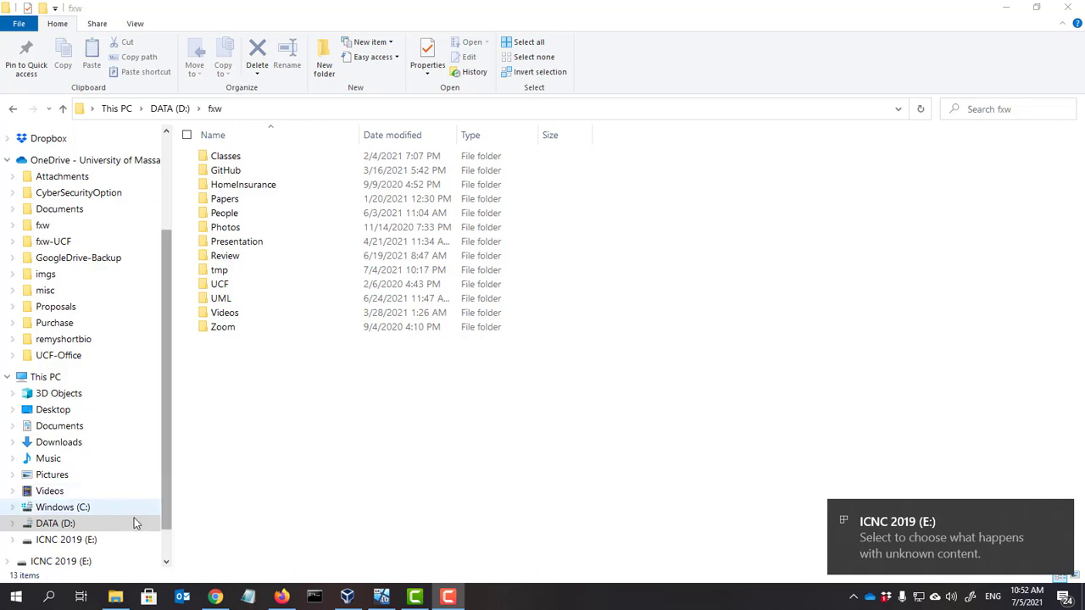
Step: View the contents of the ICNC 2019 (E:) drive and launch FTK Imager
left_click(104, 540)
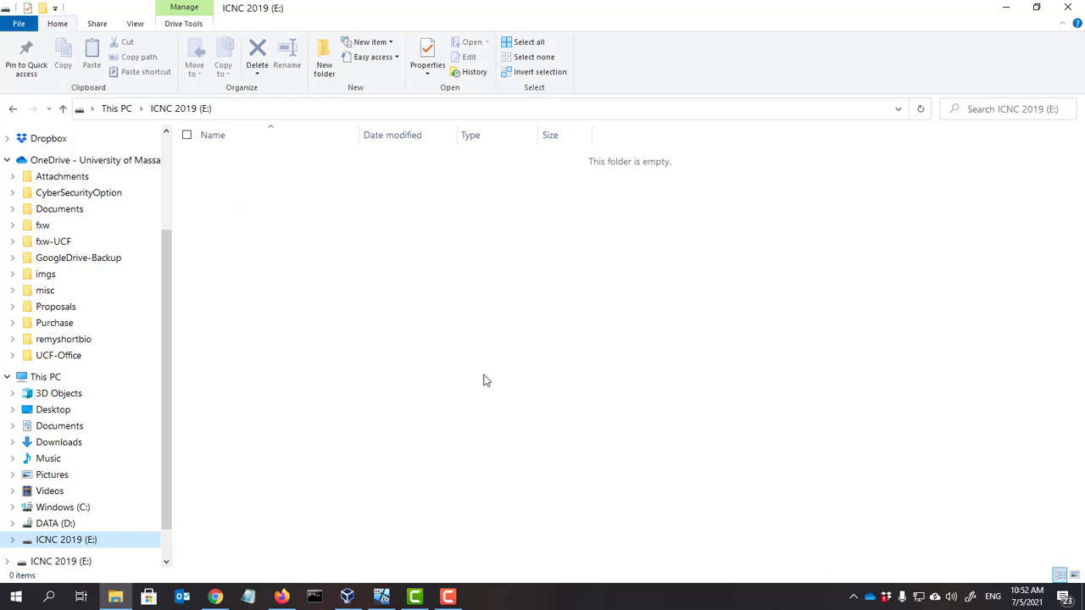
left_click(55, 600)
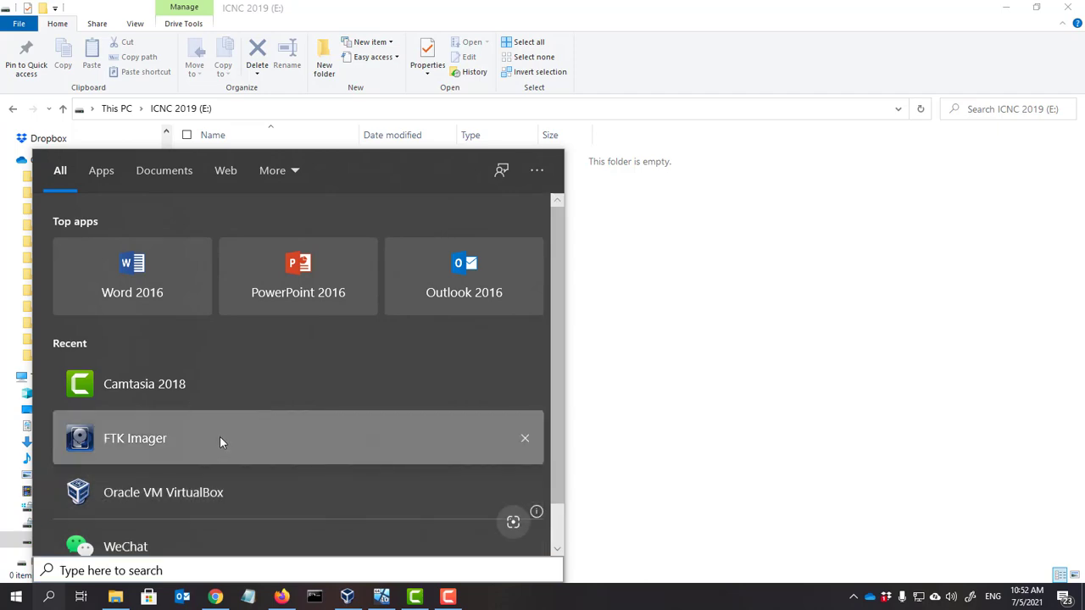
left_click(220, 441)
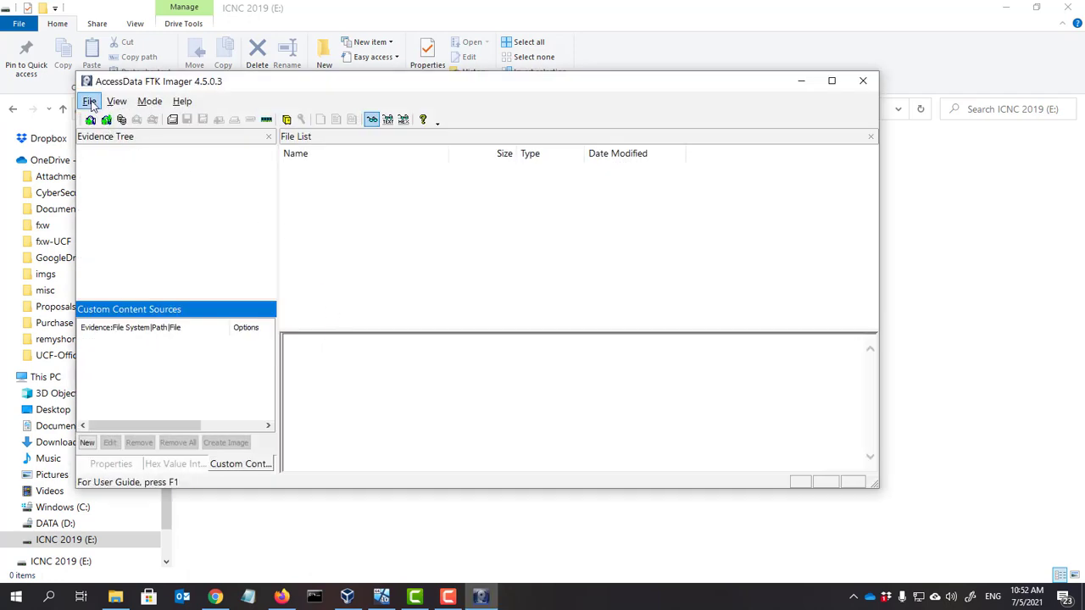
Step: Start a new disk image with the physical drive PHYSICALDRIVE2, the General UDisk USB Device, as the source
left_click(90, 102)
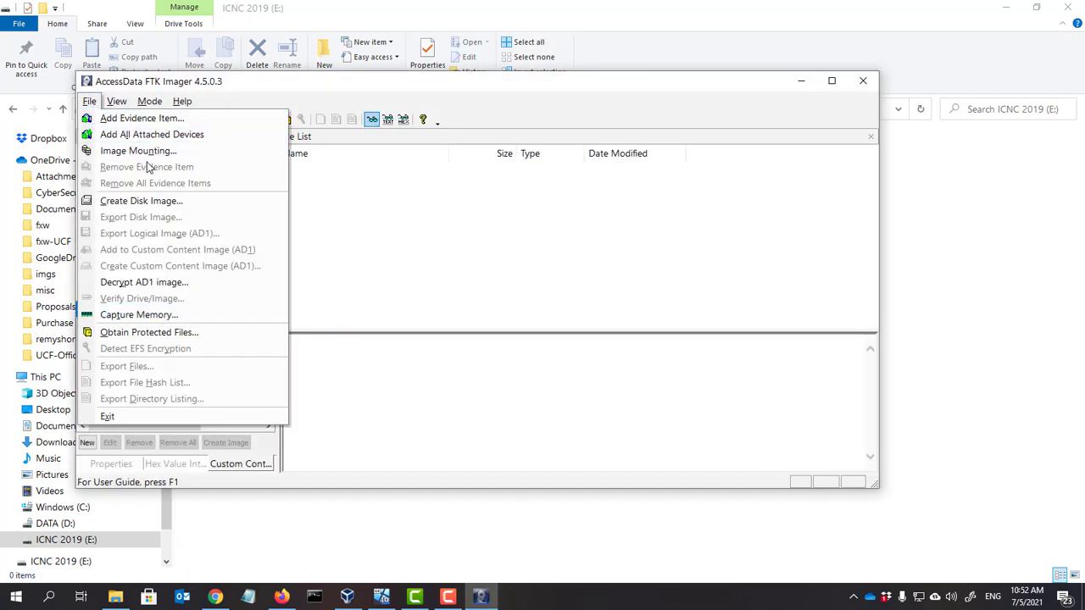
left_click(156, 206)
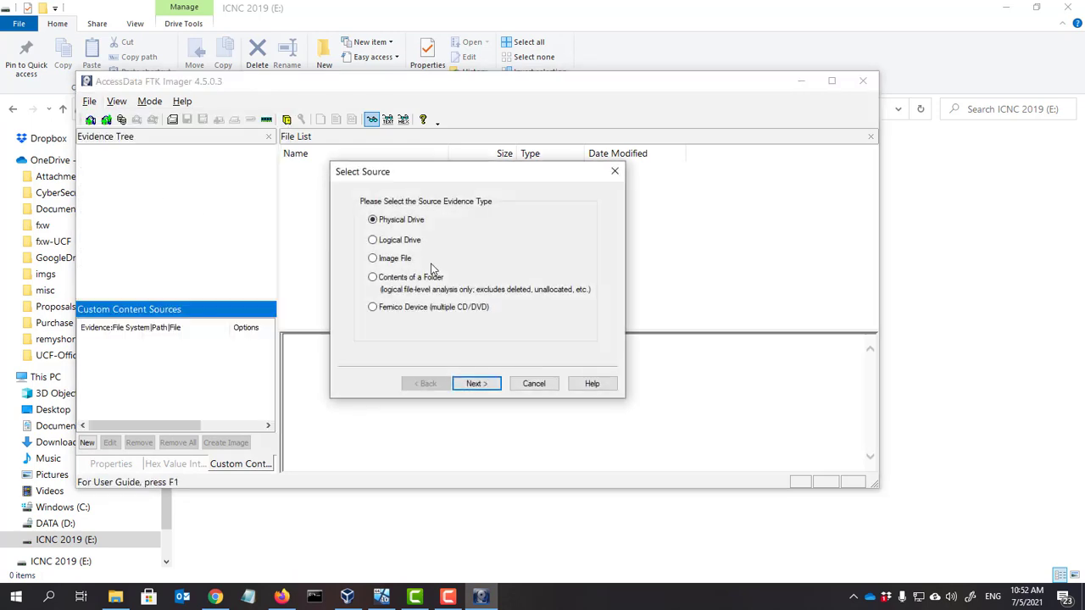
left_click(482, 386)
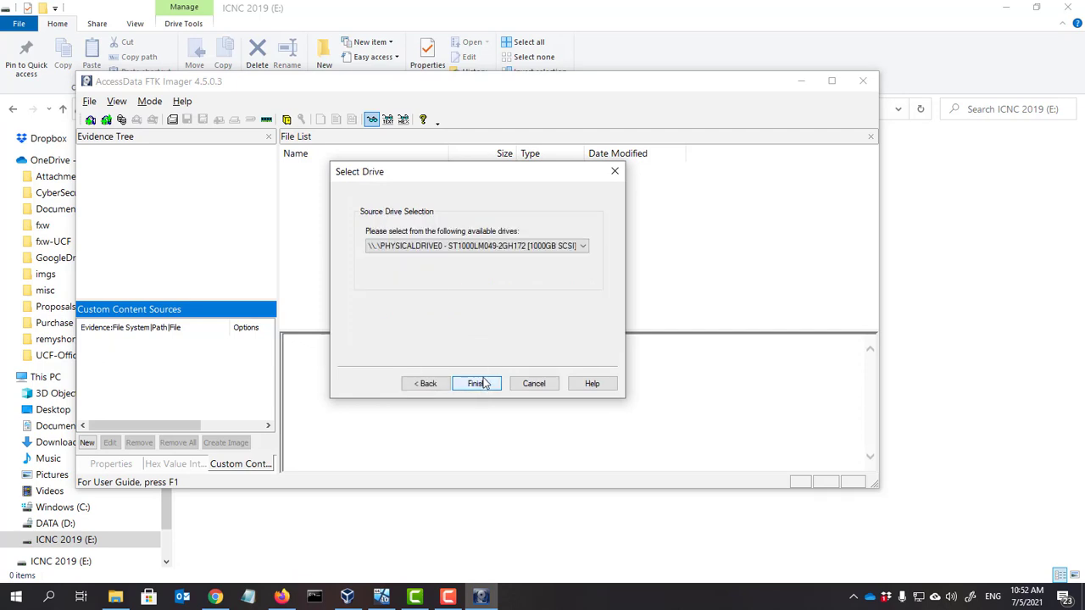
left_click(560, 247)
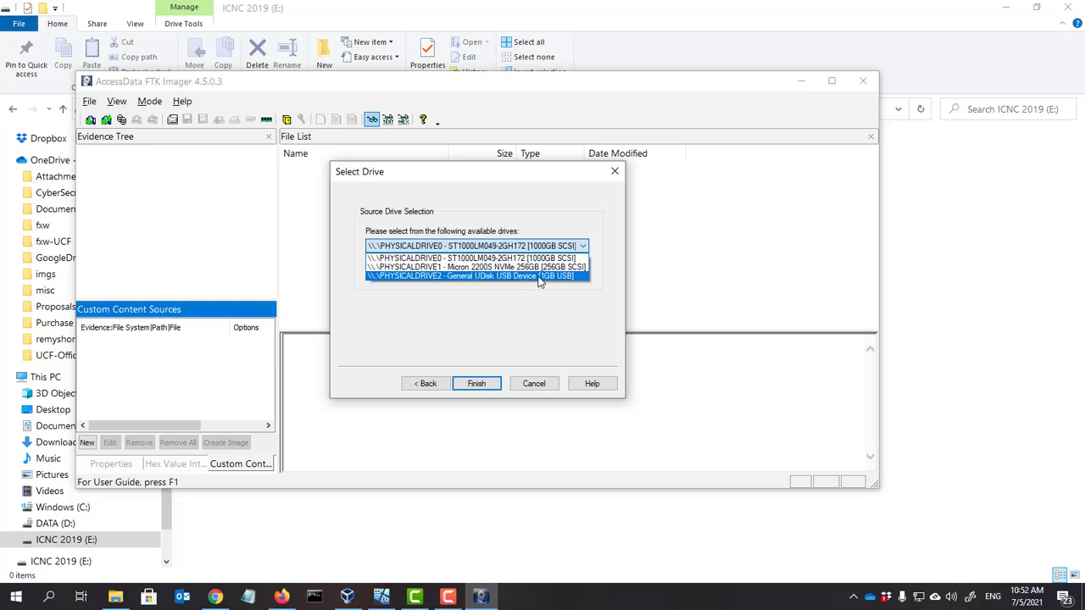
left_click(539, 276)
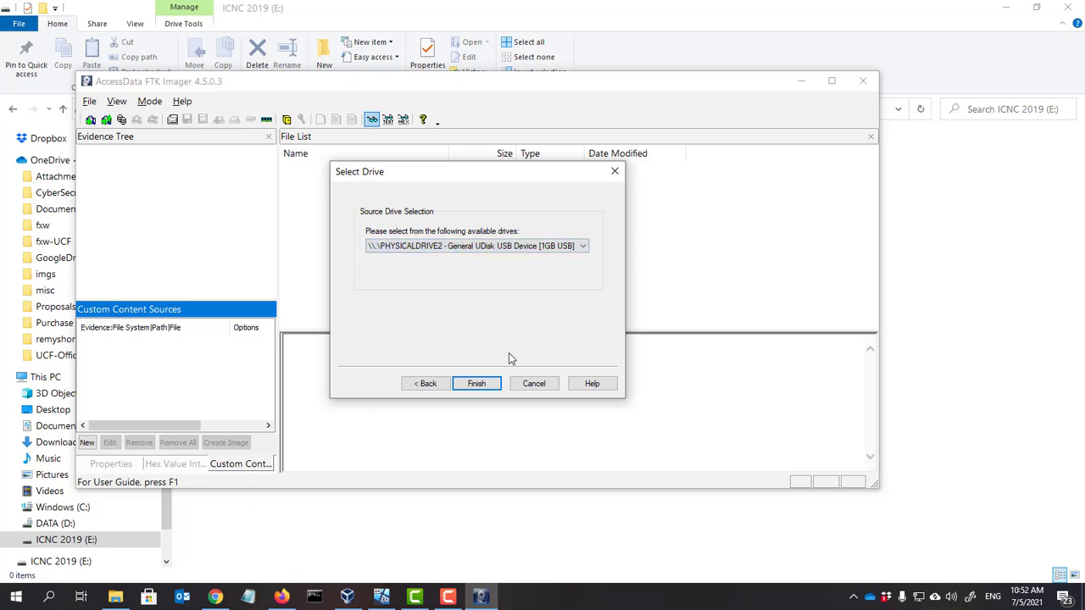
left_click(477, 384)
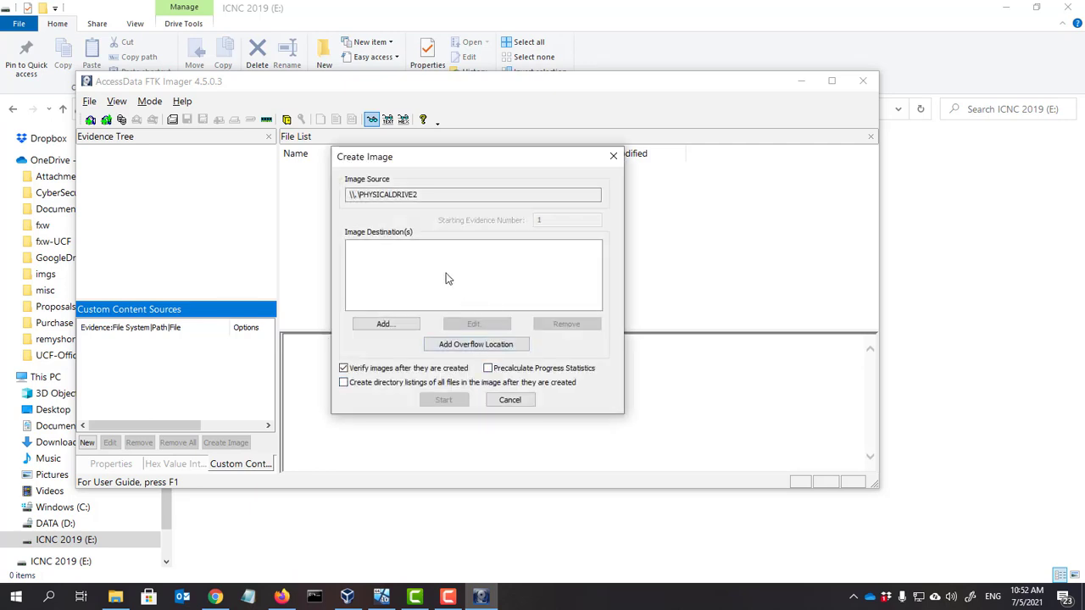
Step: Add a Raw (dd) image destination with case number "GenCyber 2021 Test 2" and evidence number 2
left_click(388, 324)
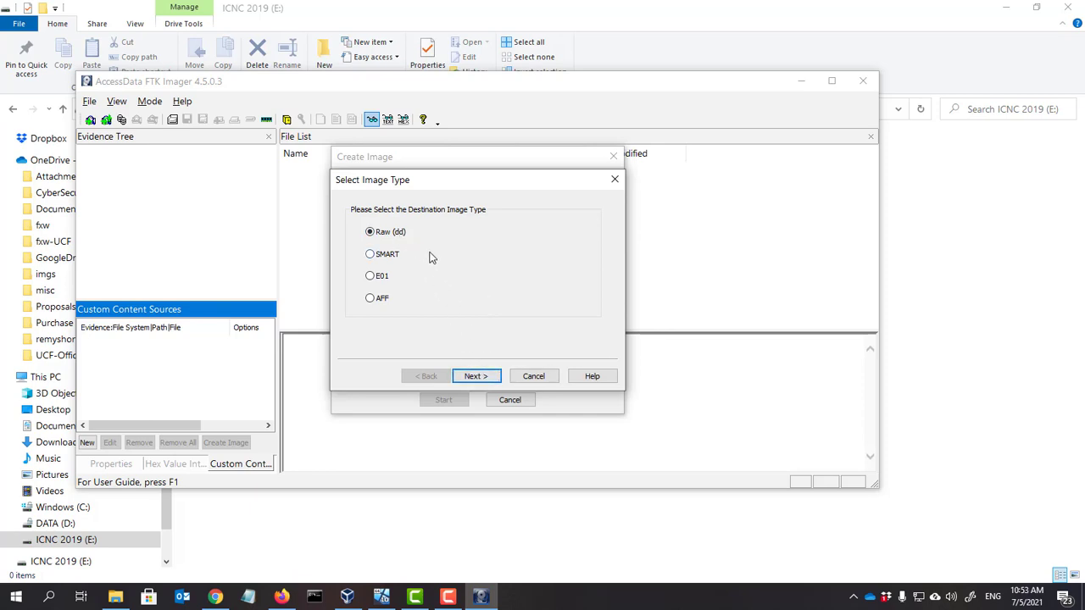
left_click(476, 376)
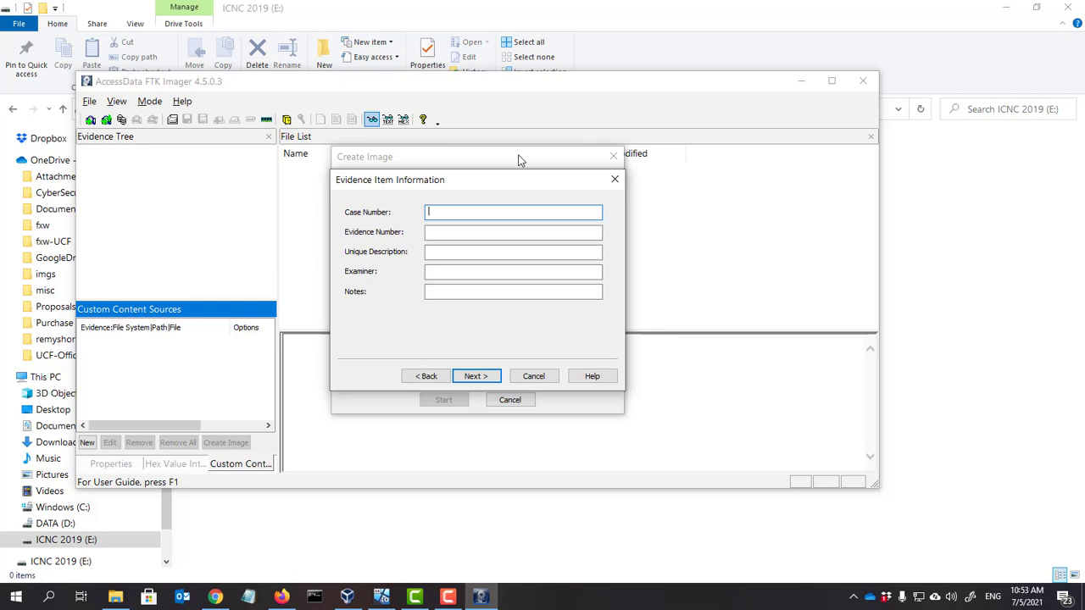
type("GenCyb")
type("er 2021")
type(" Etst")
key("BackSpace")
key("BackSpace")
key("BackSpace")
key("BackSpace")
type("Tes")
key("Tab")
type("2")
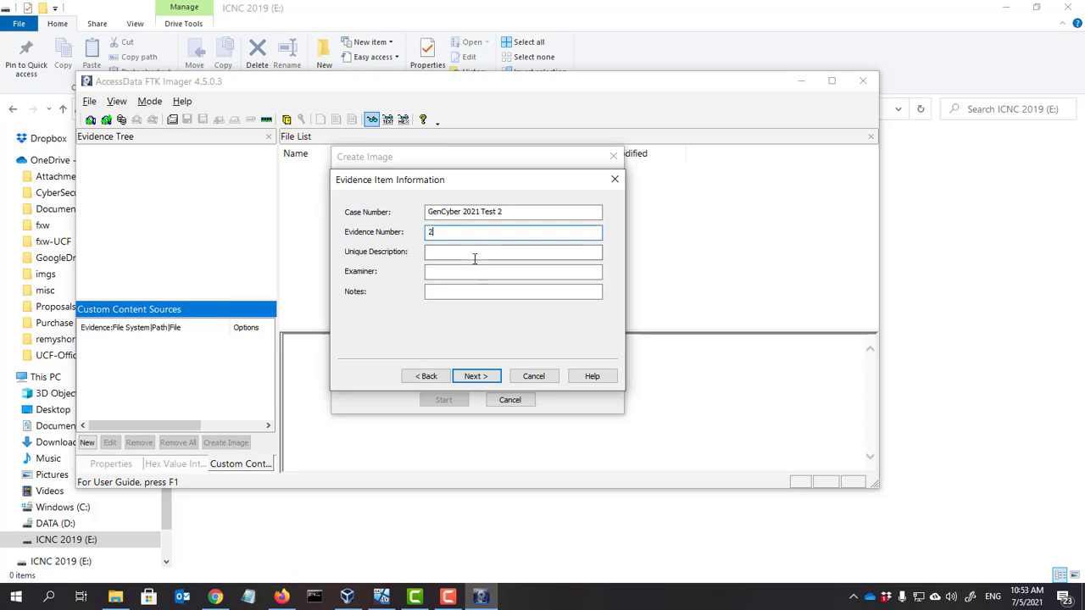
Step: Complete the evidence details with description "Image of ICNC", the examiner's full name and the note "Test"
key("Tab")
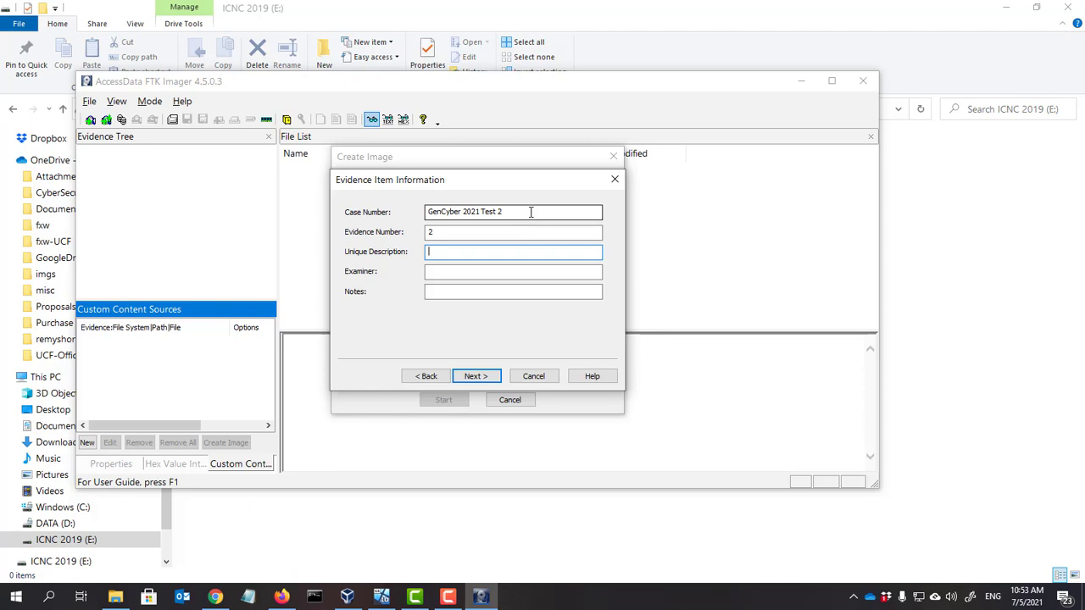
type("Image of ICNC")
left_click(475, 272)
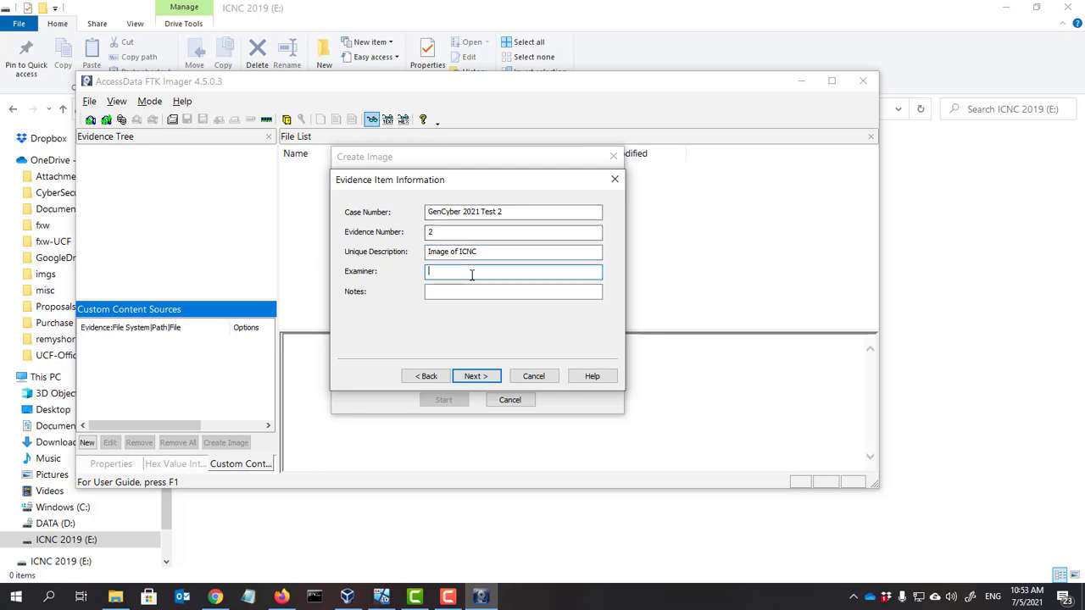
type("Xinwen Fu")
left_click(463, 293)
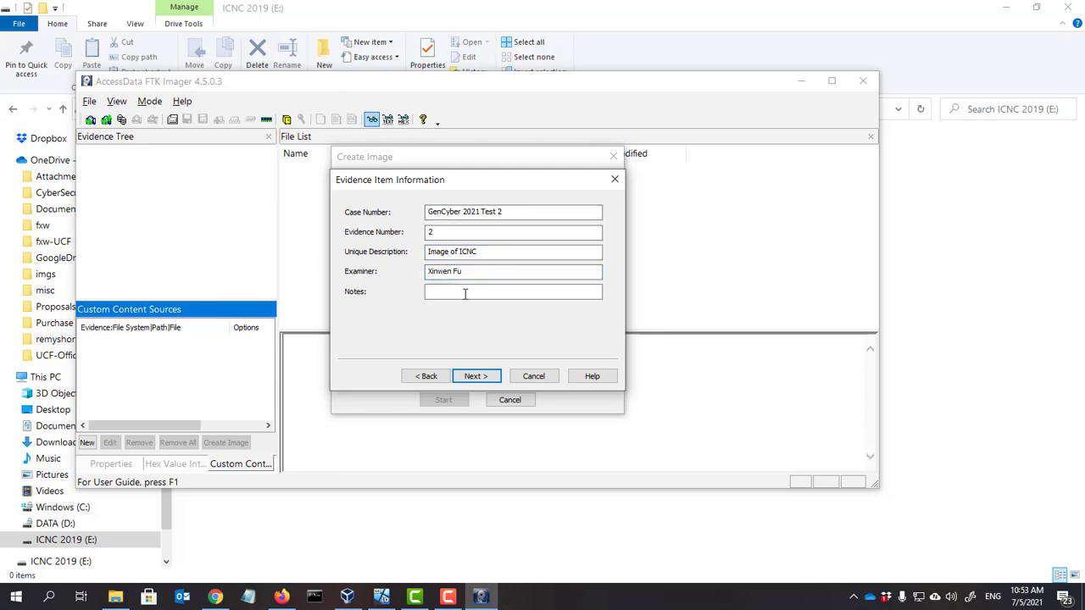
type("Test")
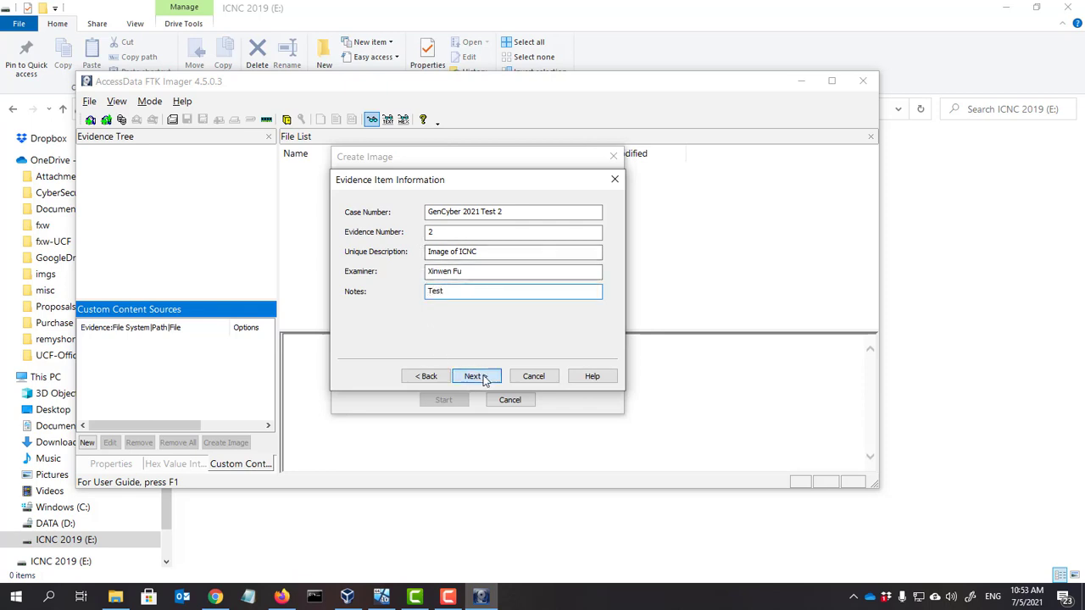
left_click(480, 375)
Step: Browse for the image destination to the tmp folder inside fxw on DATA (D:)
left_click(582, 228)
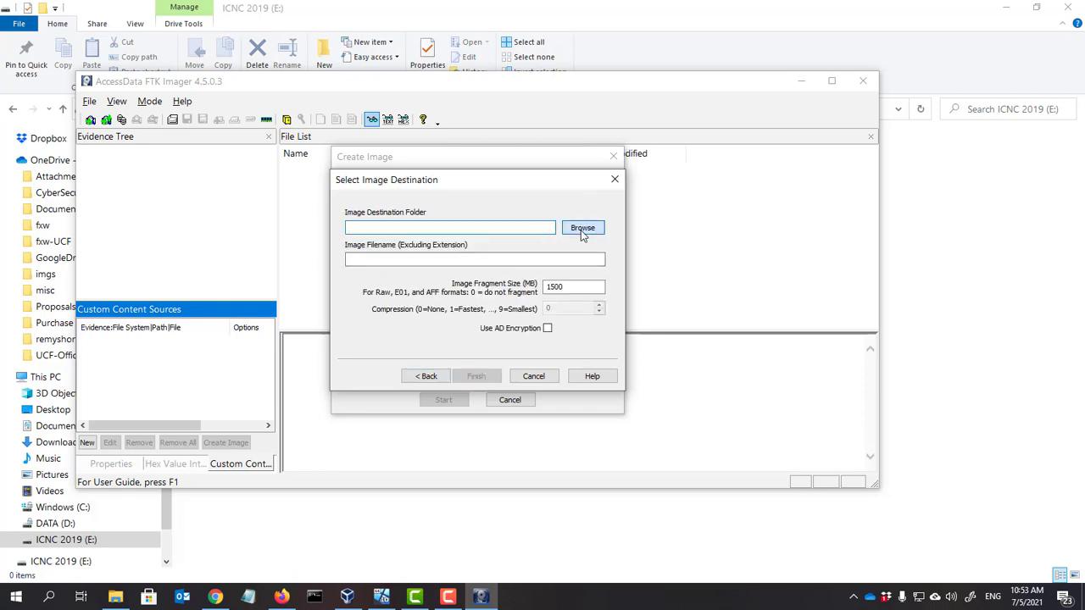
scroll(570, 275, "down", 2)
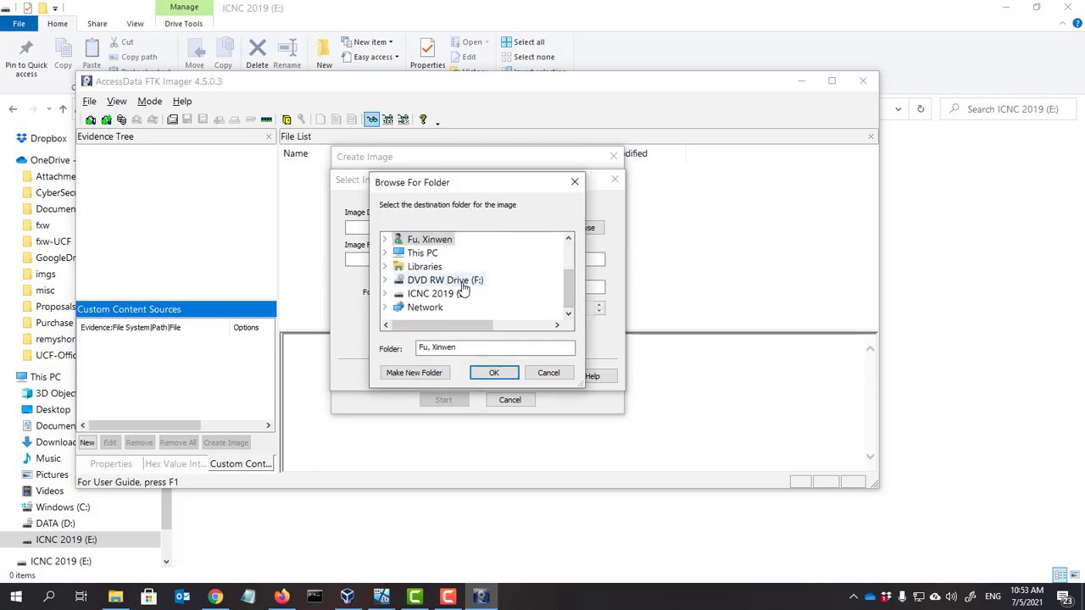
left_click(392, 254)
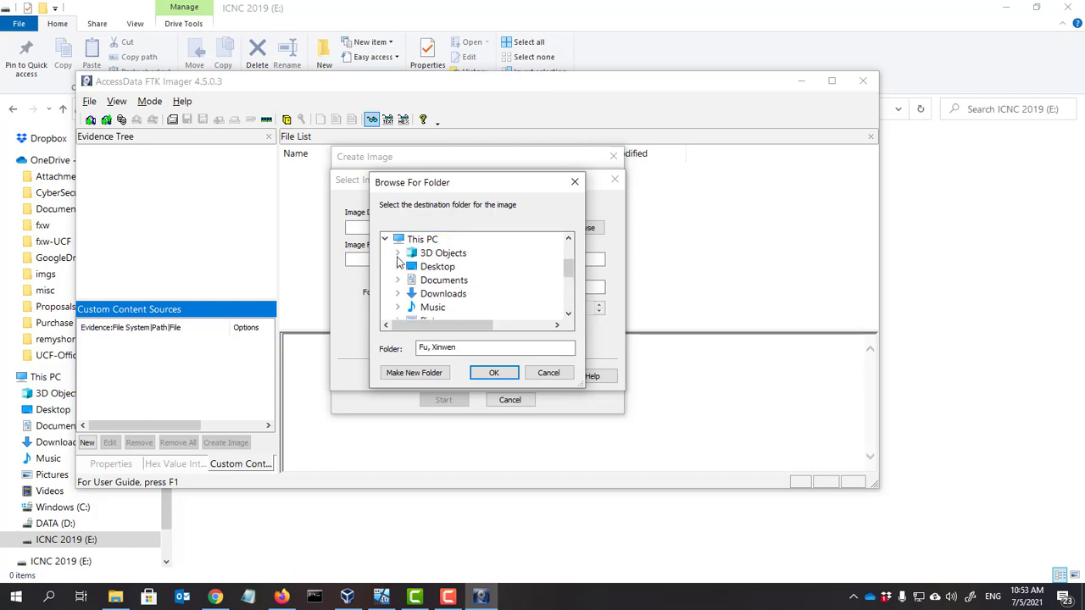
left_click_drag(572, 270, 563, 287)
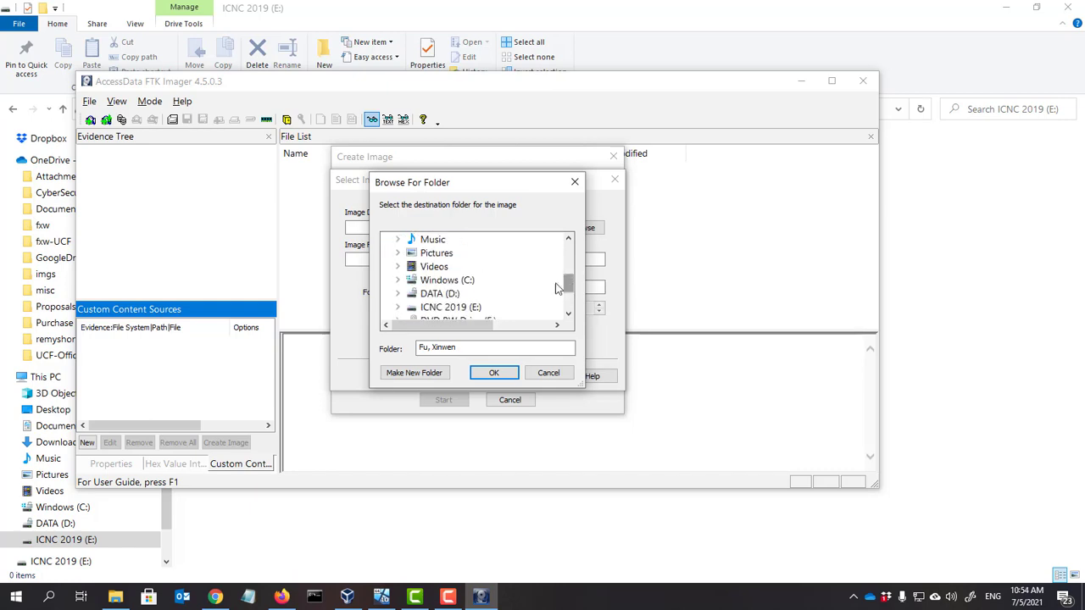
left_click(436, 294)
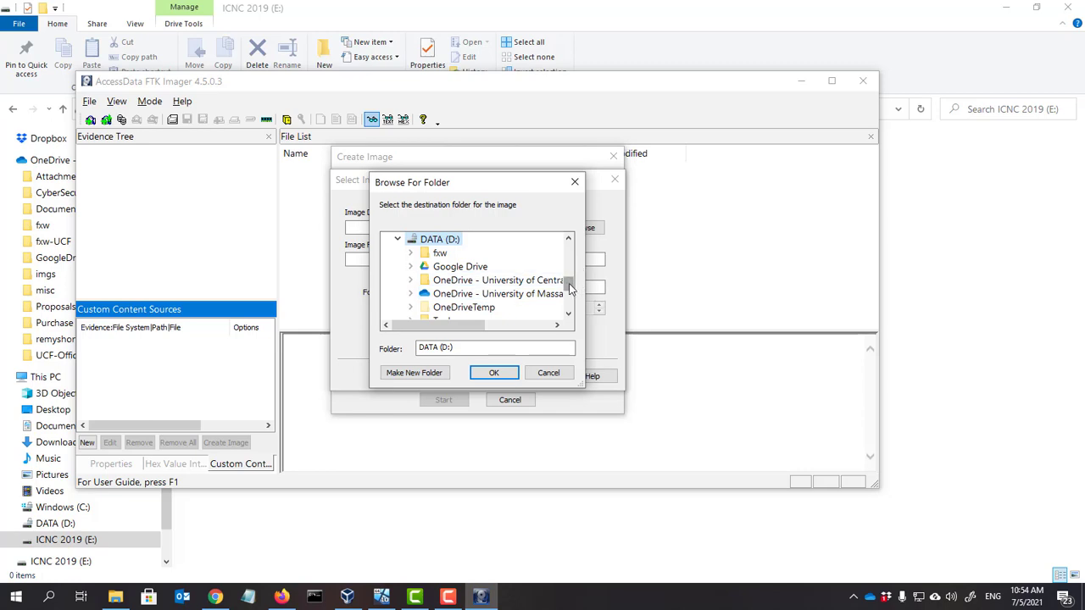
left_click_drag(572, 289, 569, 288)
left_click(491, 284)
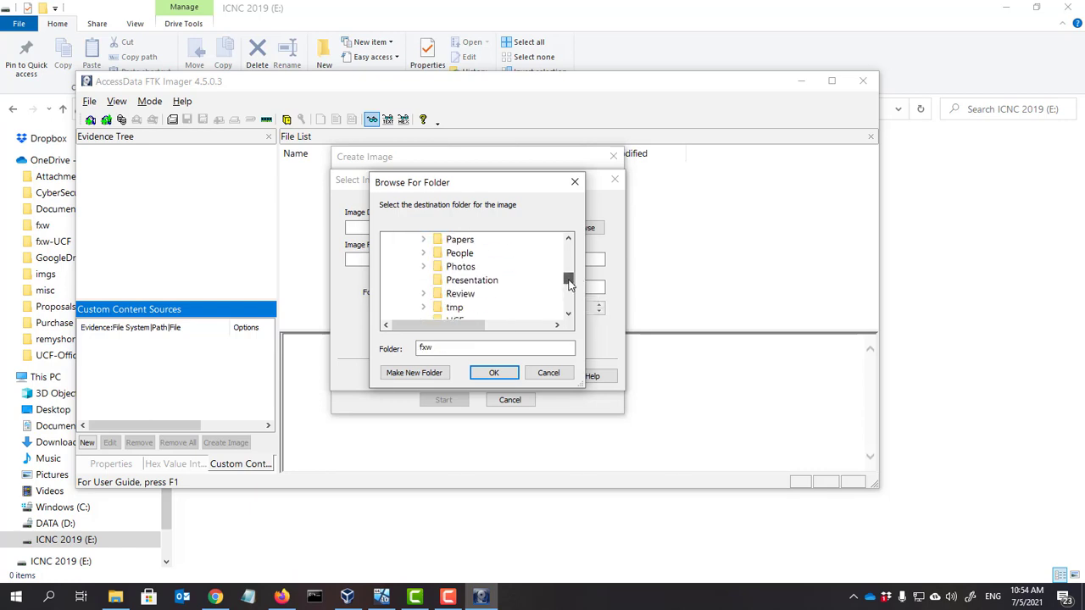
left_click(451, 306)
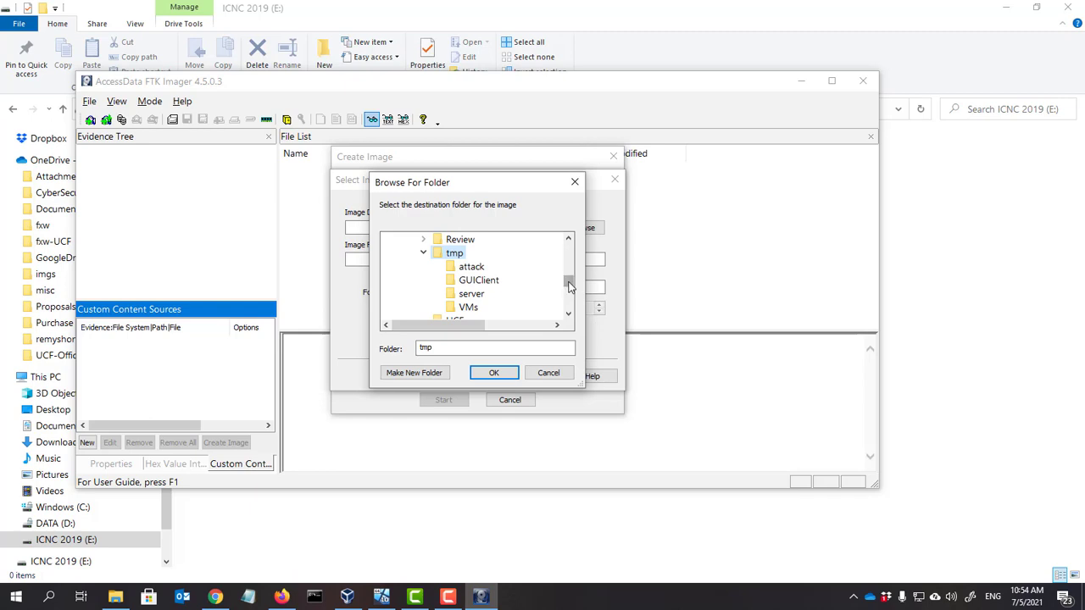
left_click_drag(570, 288, 568, 291)
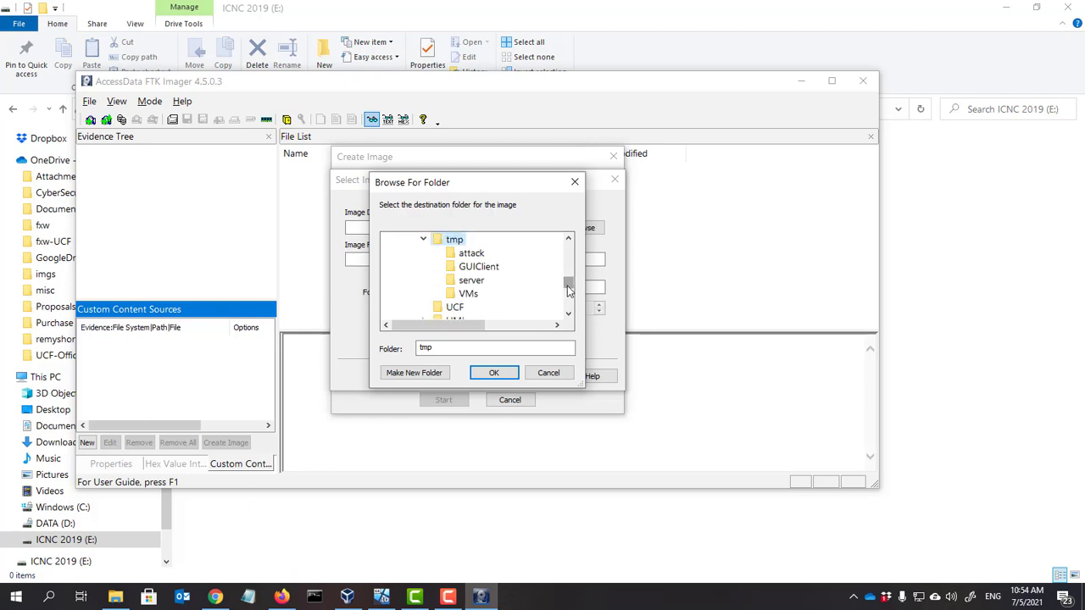
Step: Create a folder named GenCyber inside tmp and choose it as the image destination folder
left_click(415, 373)
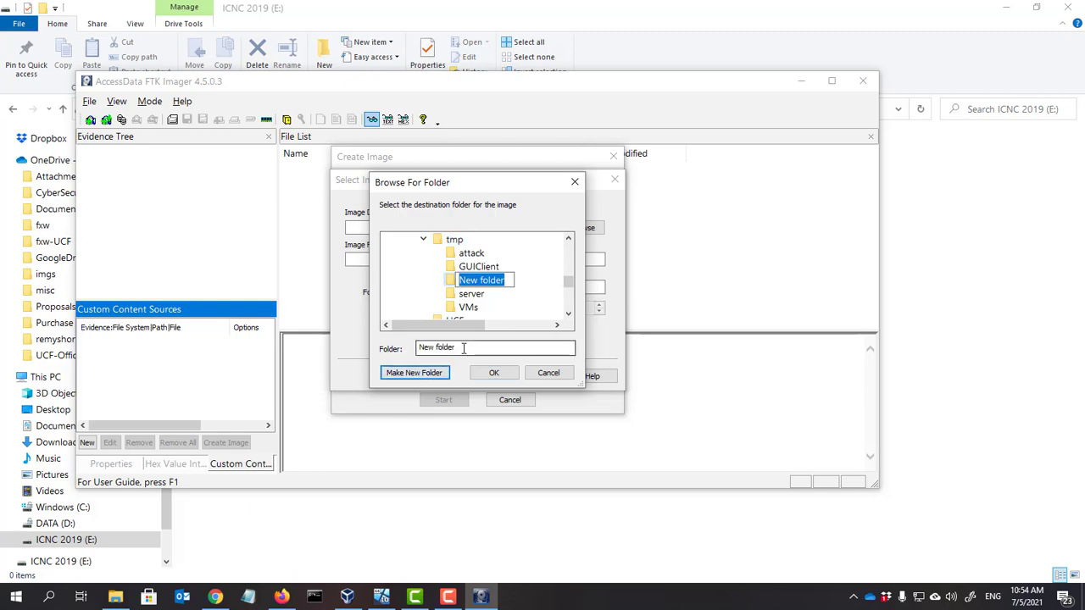
type("GenC")
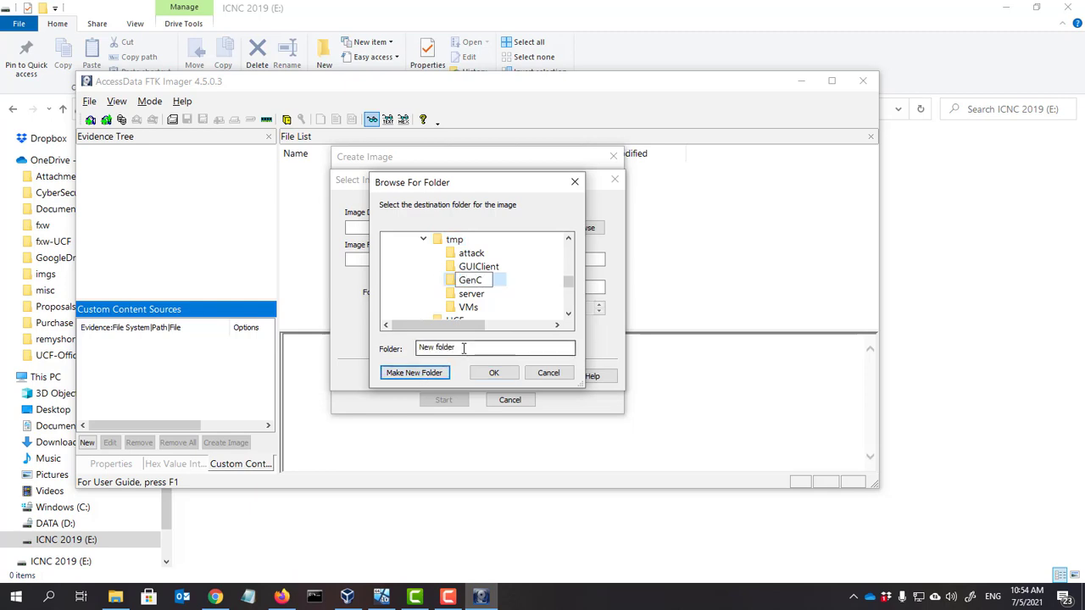
type("yber")
key("Return")
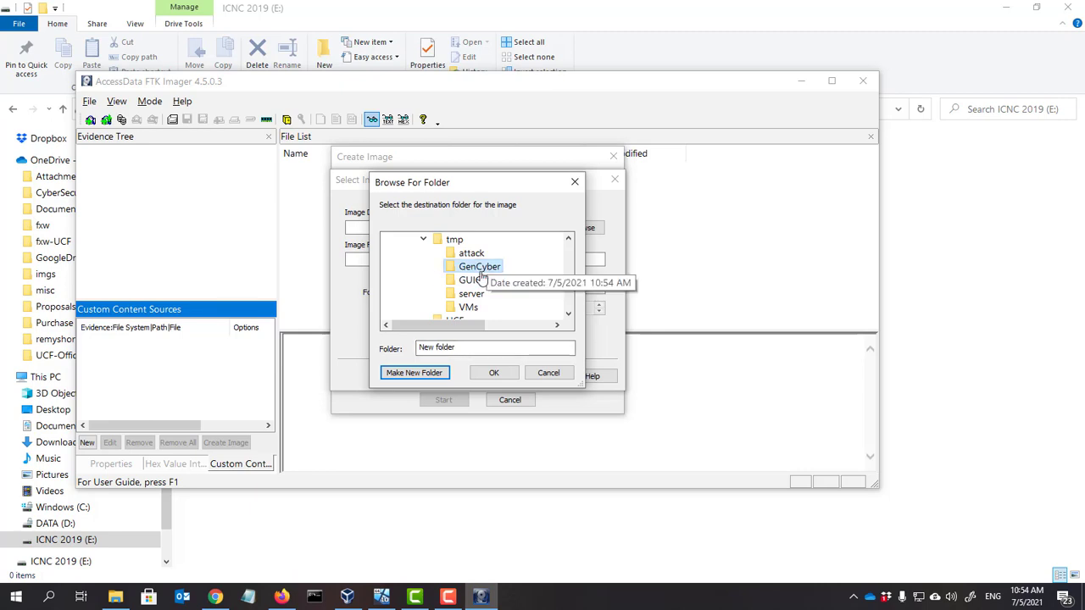
left_click(492, 372)
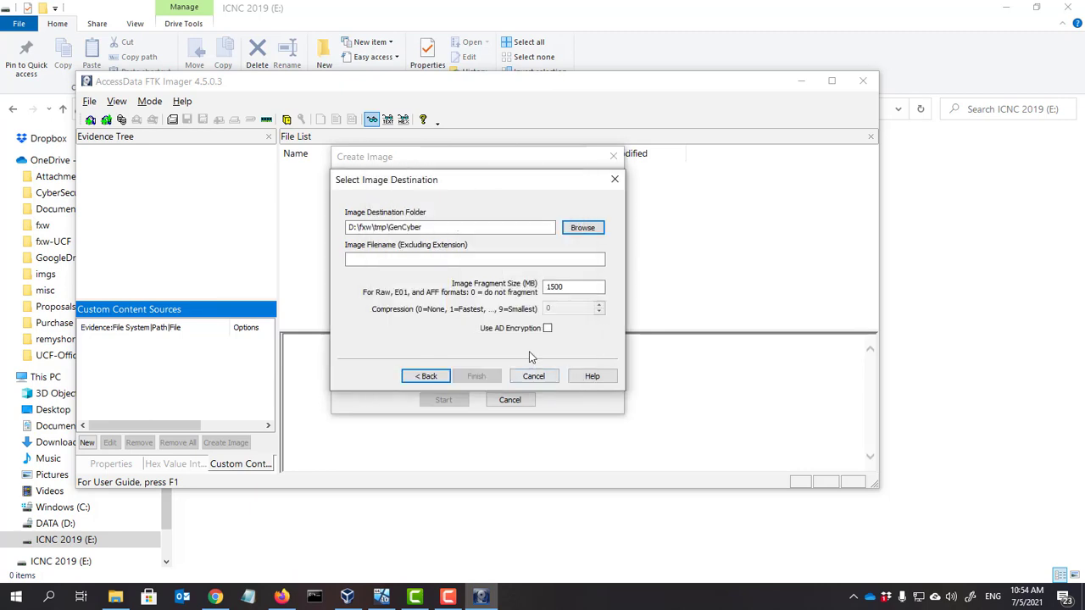
Step: Name the image file ICNC, finish the destination setup and start creating the image
left_click(454, 259)
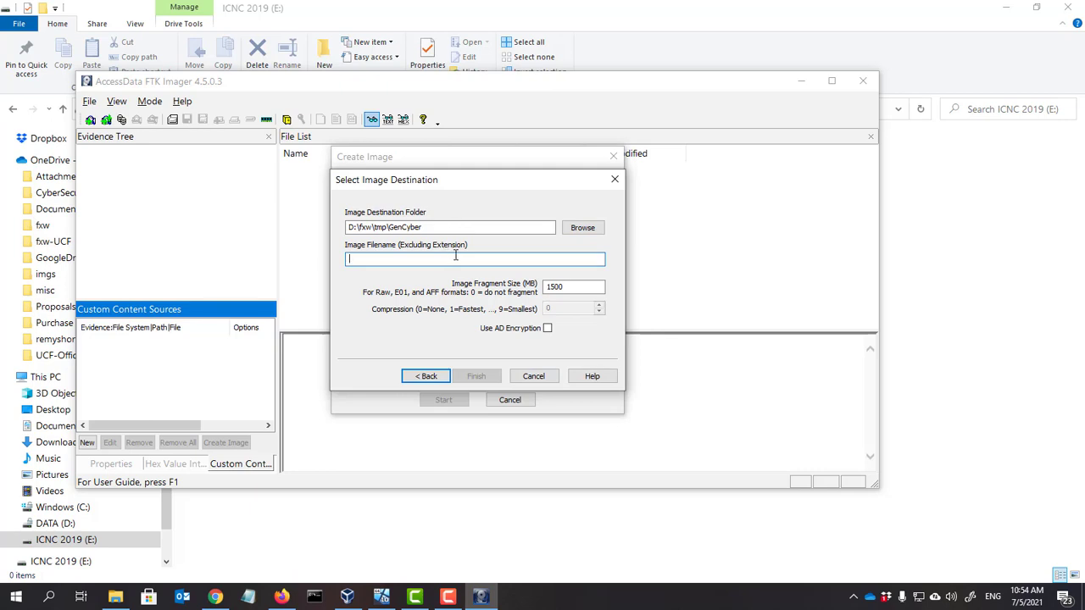
type("ICNC")
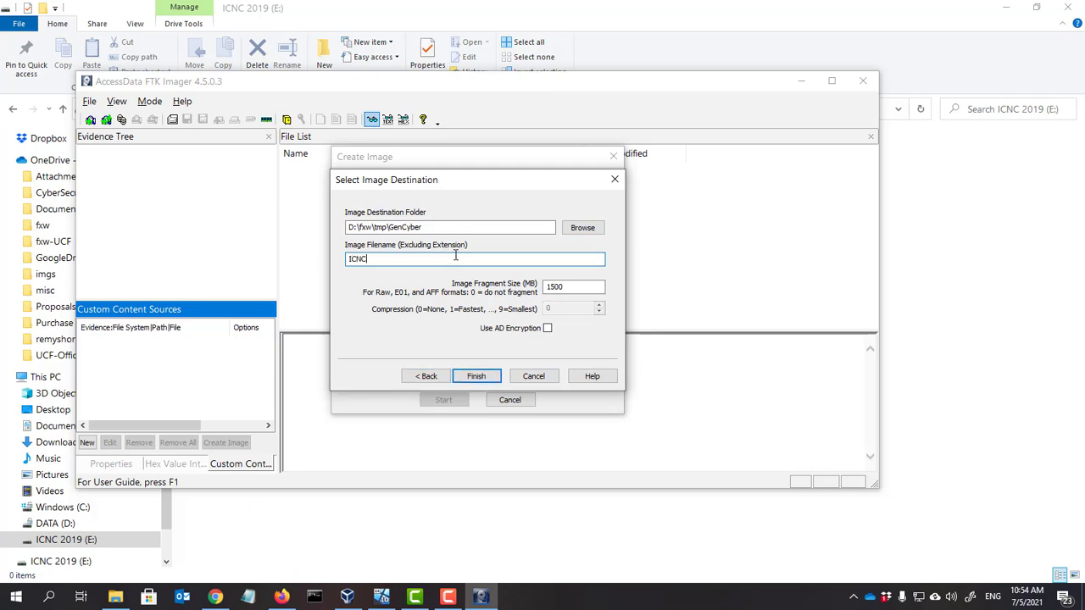
left_click(476, 375)
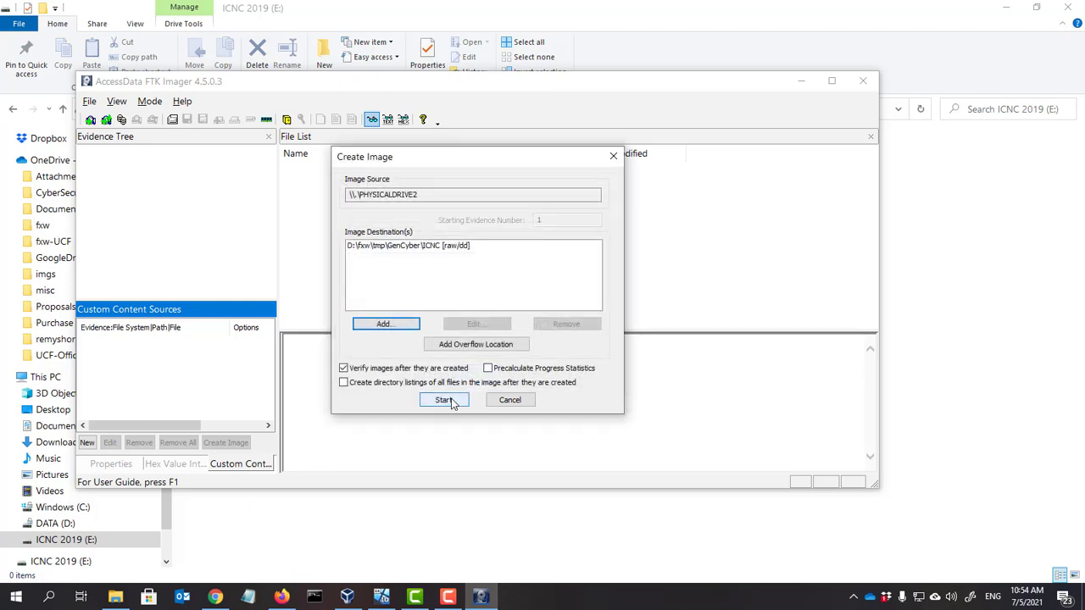
left_click(452, 403)
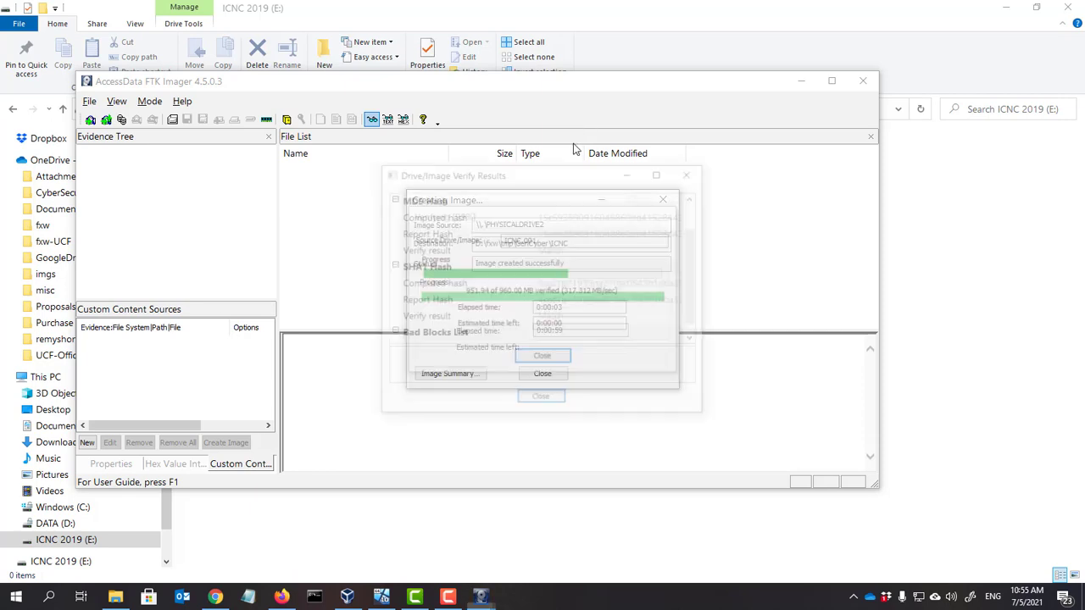
Step: Close the verification results and the image creation progress window, and exit FTK Imager
left_click(553, 399)
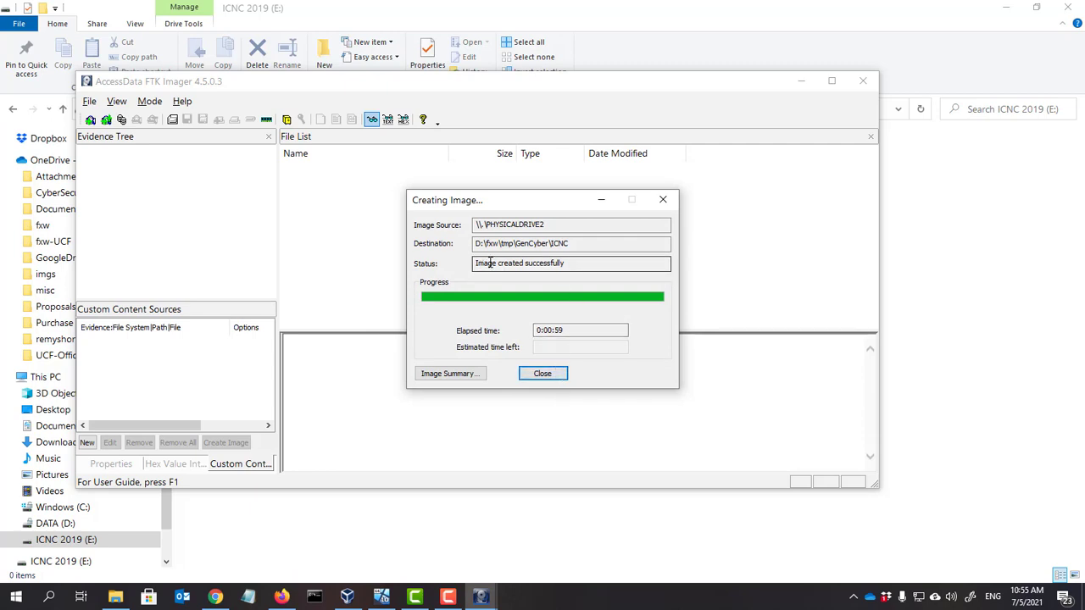
left_click(542, 373)
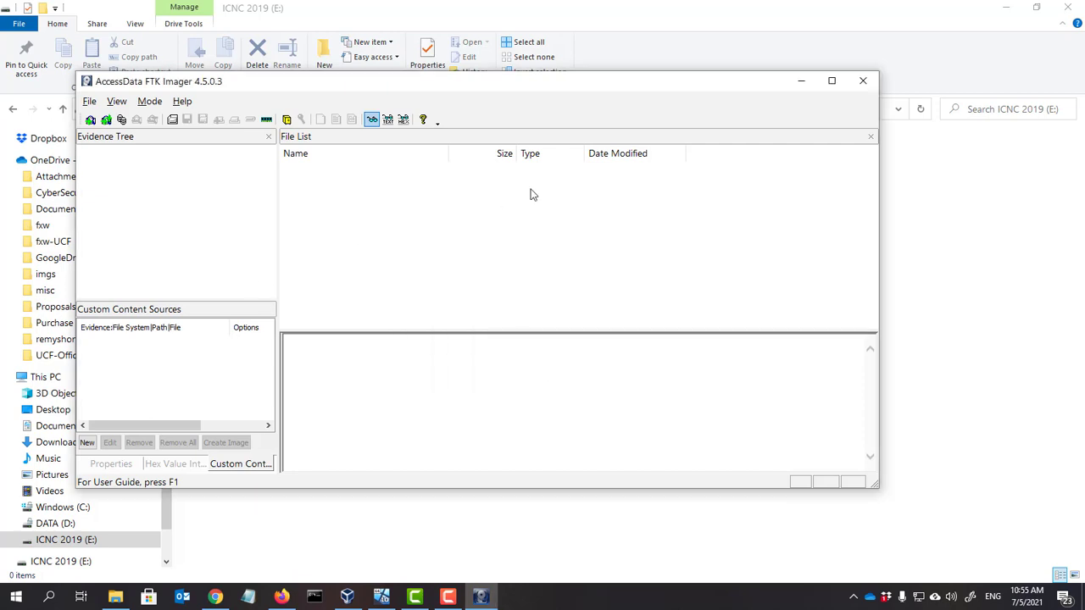
left_click(863, 80)
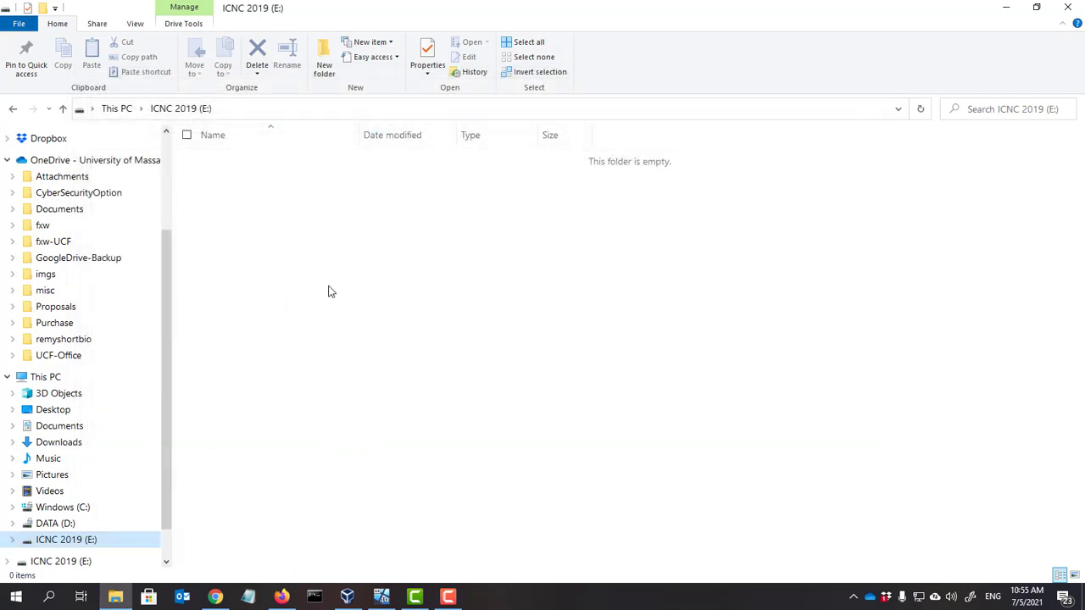
Step: Open the GenCyber folder inside fxw\tmp on DATA (D:)
left_click(88, 525)
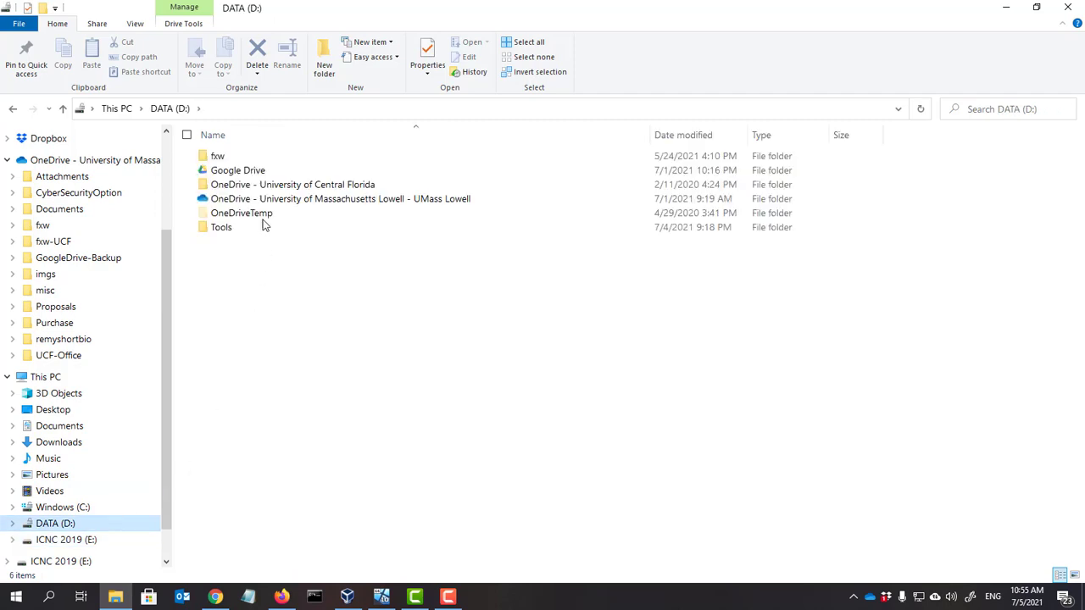
double_click(264, 158)
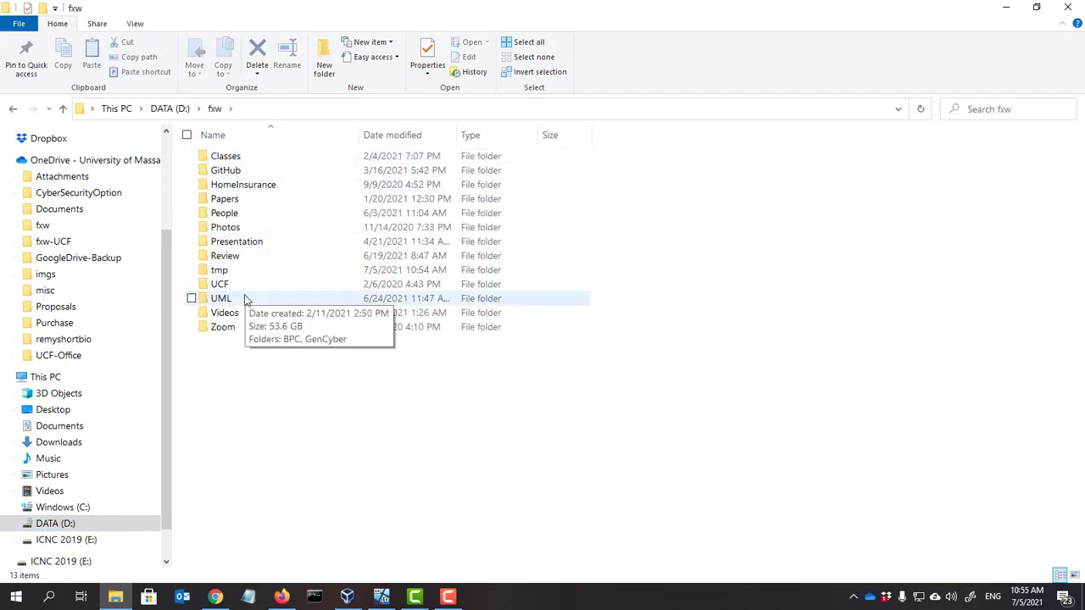
left_click(250, 271)
double_click(250, 271)
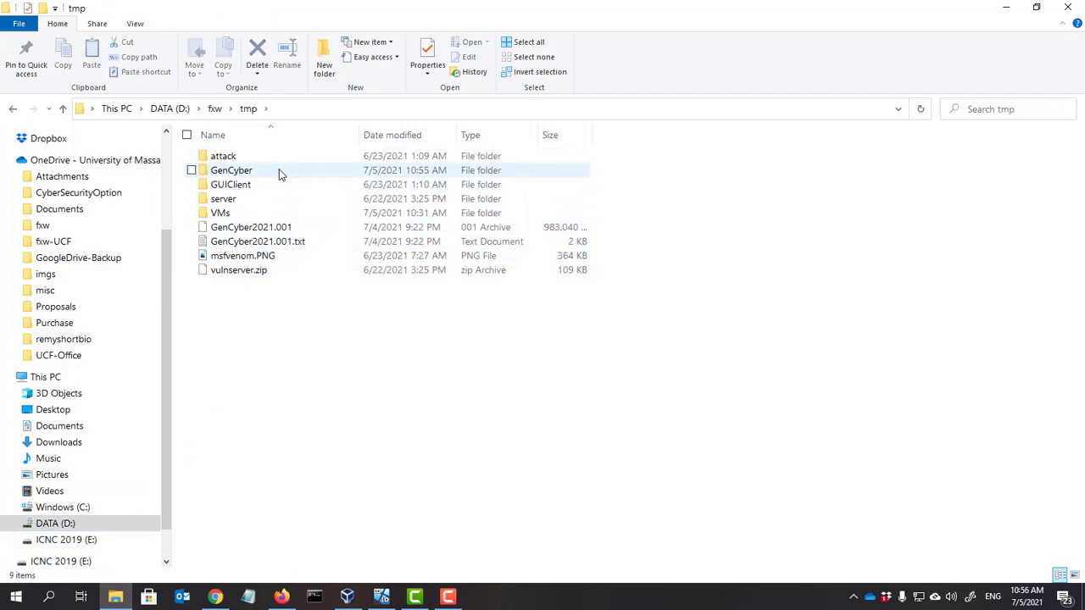
double_click(279, 171)
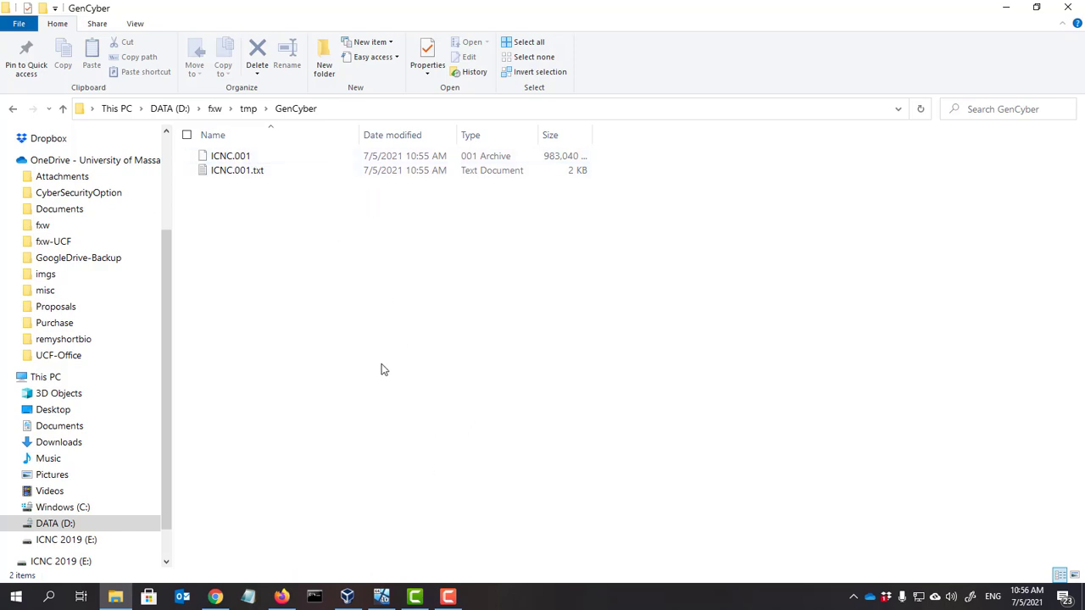
Step: Switch to the Windows 10 VM in VirtualBox and open C:\Workshop\FTKImager in its File Explorer
left_click(381, 597)
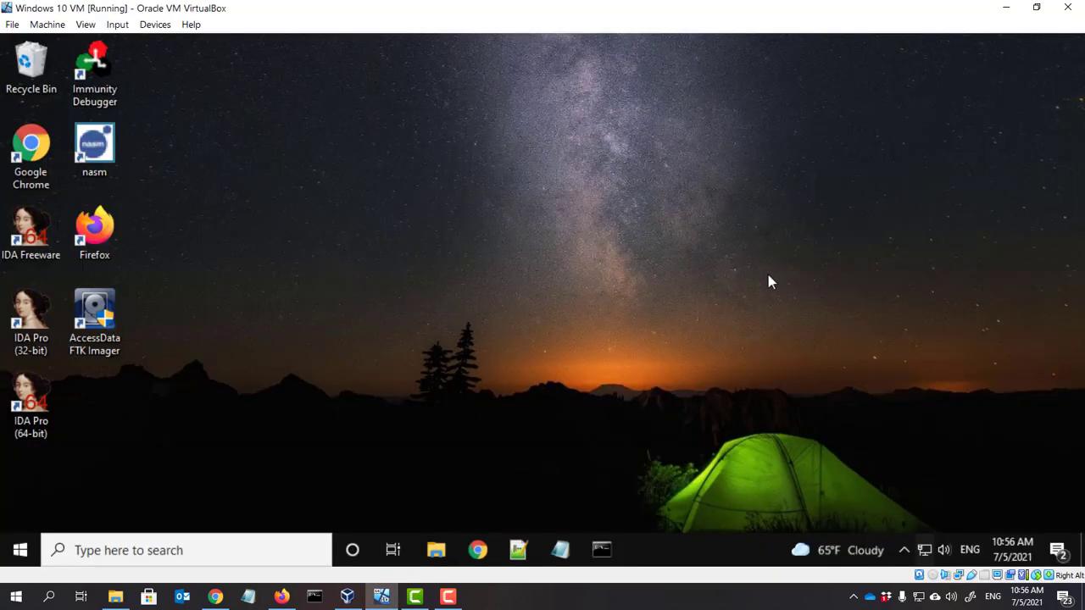
left_click(437, 551)
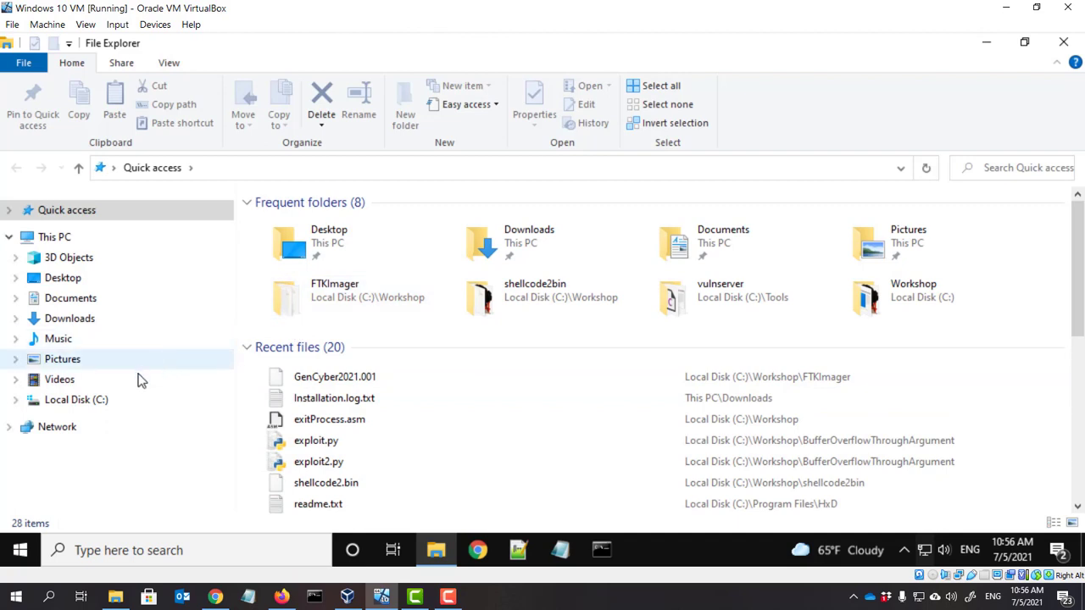
left_click(77, 400)
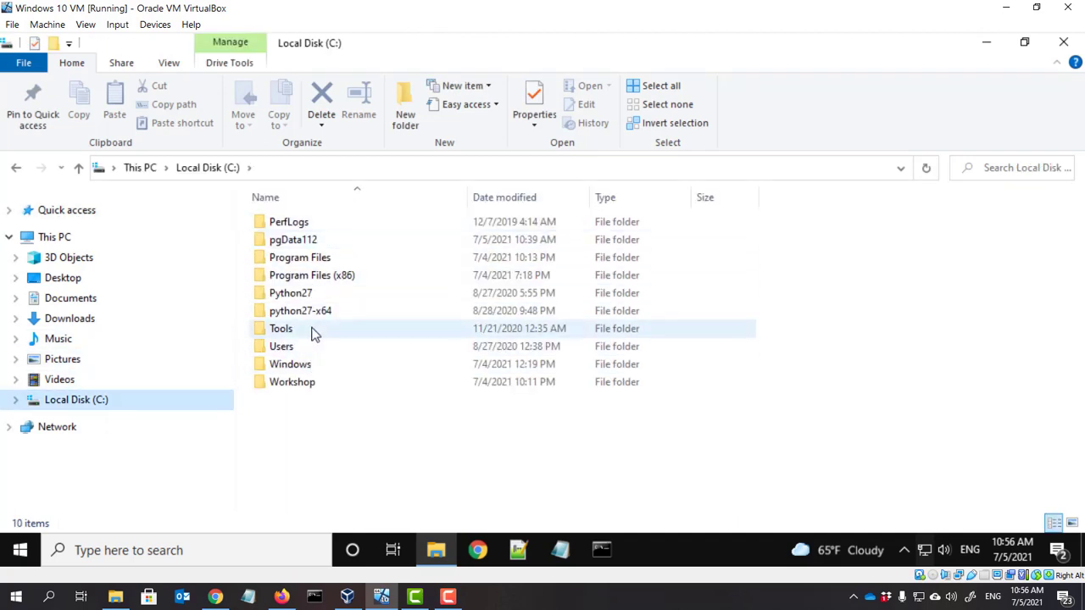
double_click(310, 382)
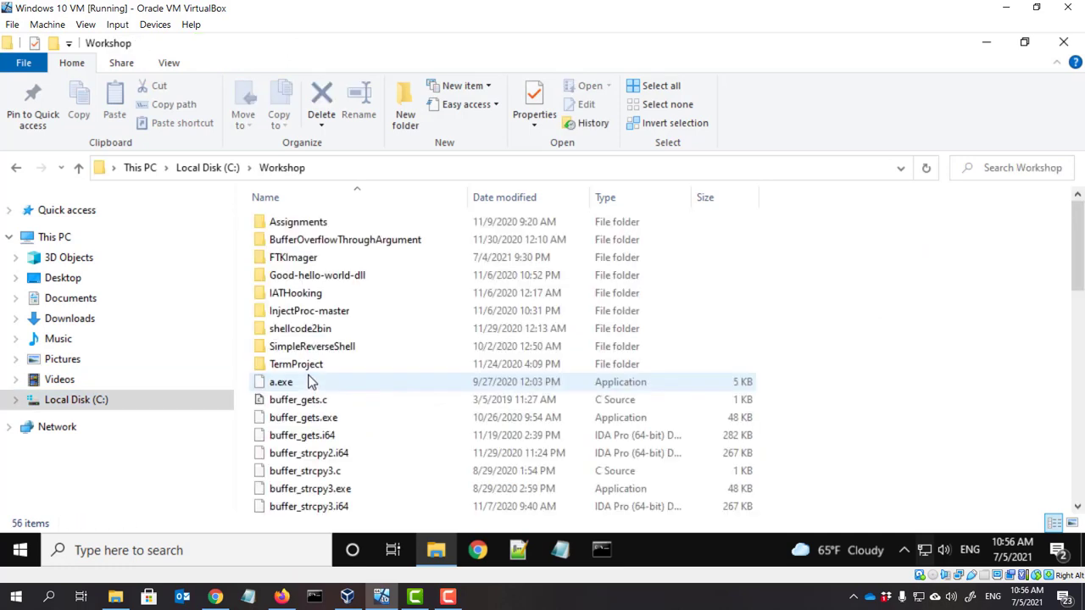
double_click(342, 258)
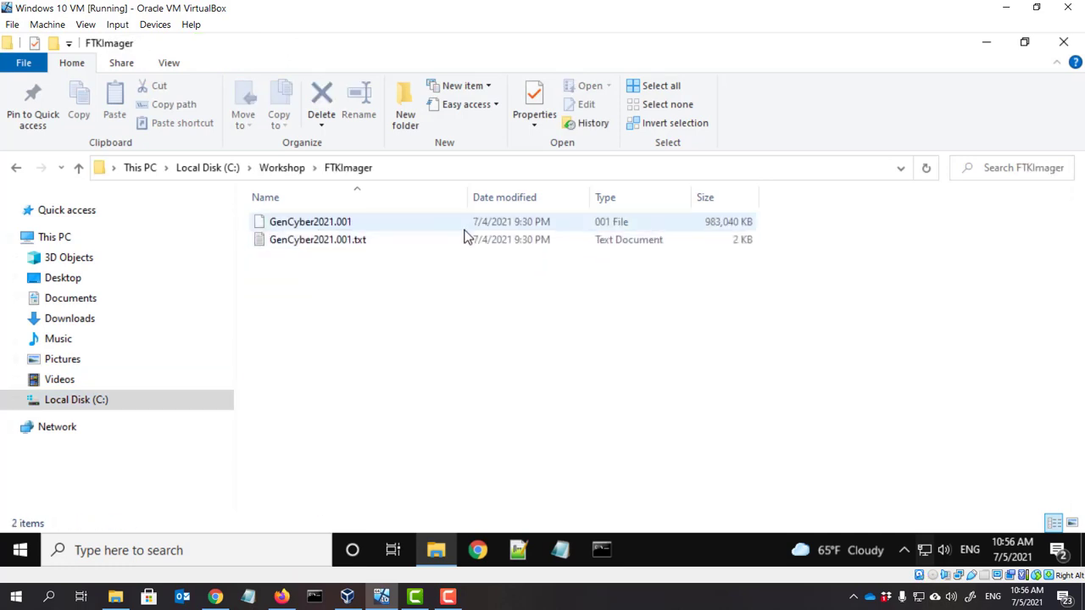
left_click(357, 244)
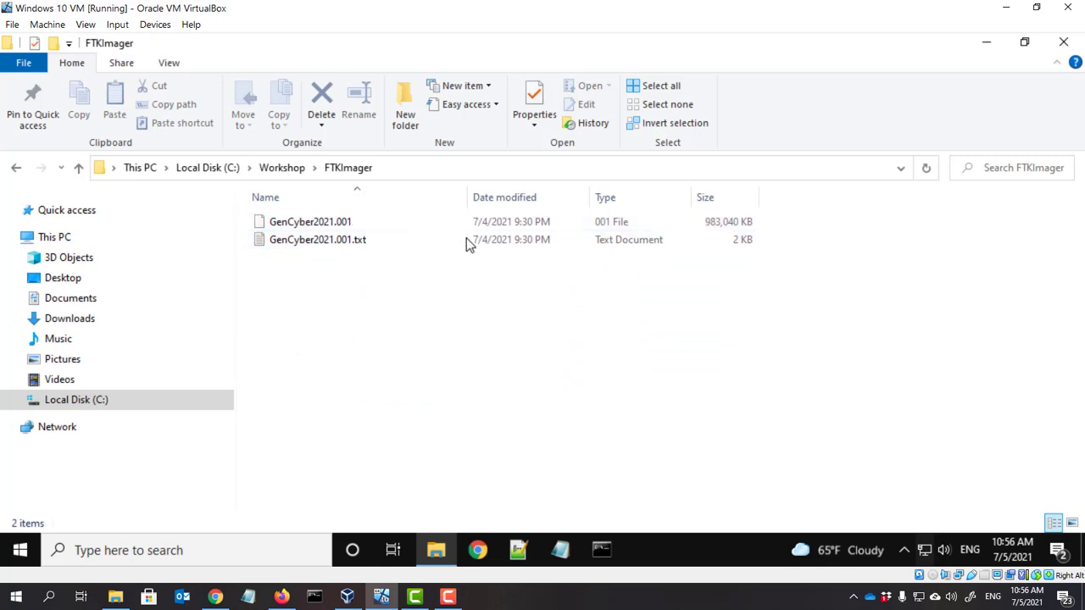
Step: Copy ICNC.001 and ICNC.001.txt from the host's GenCyber folder into the VM's FTKImager folder
left_click(115, 599)
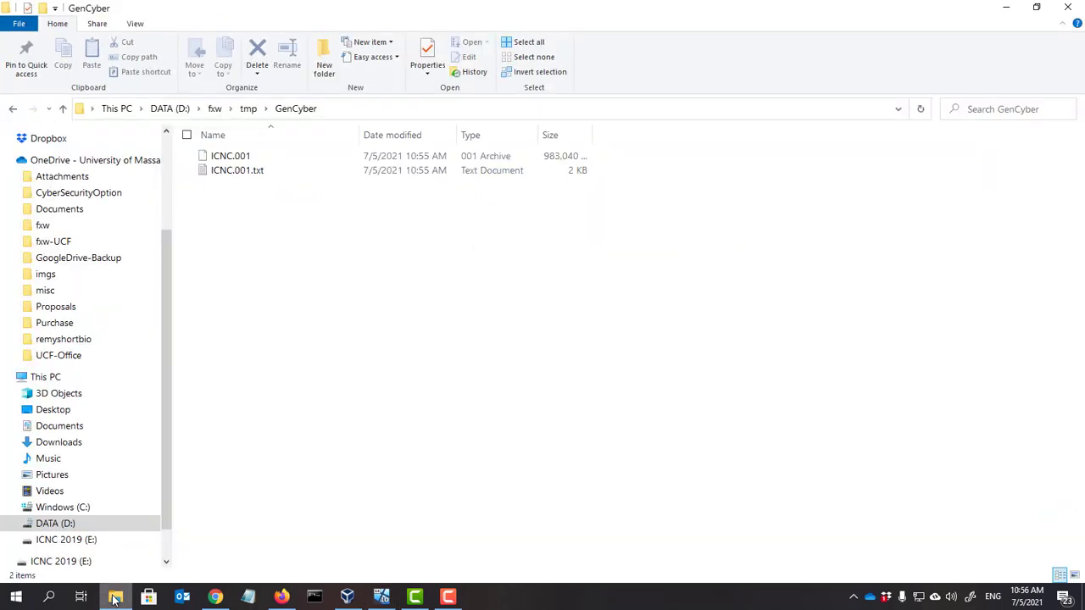
left_click(1037, 8)
left_click_drag(634, 123, 732, 82)
left_click_drag(844, 312, 380, 331)
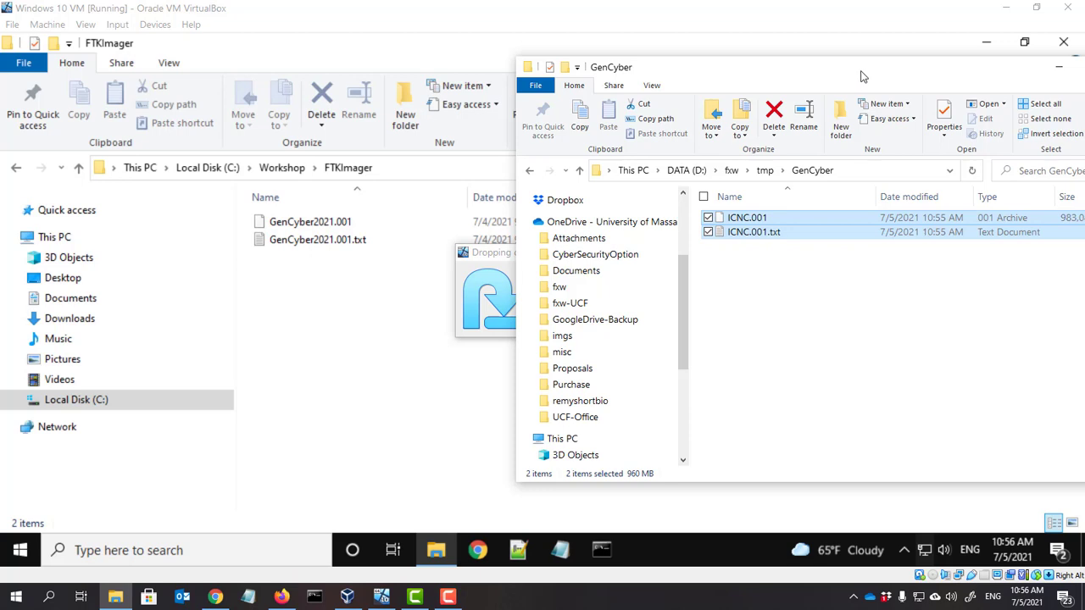
double_click(943, 68)
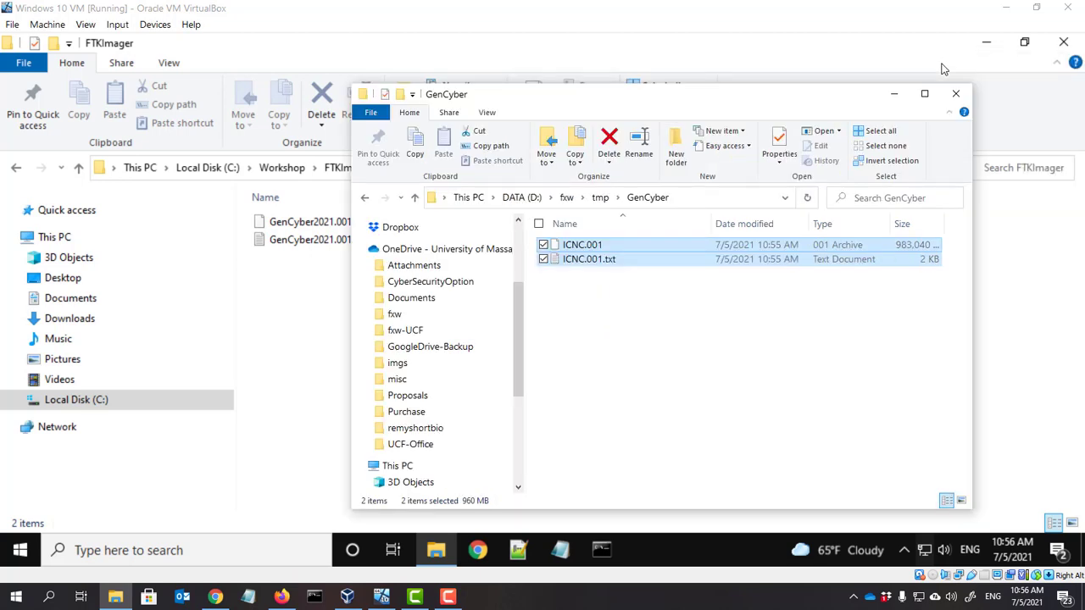
left_click(944, 68)
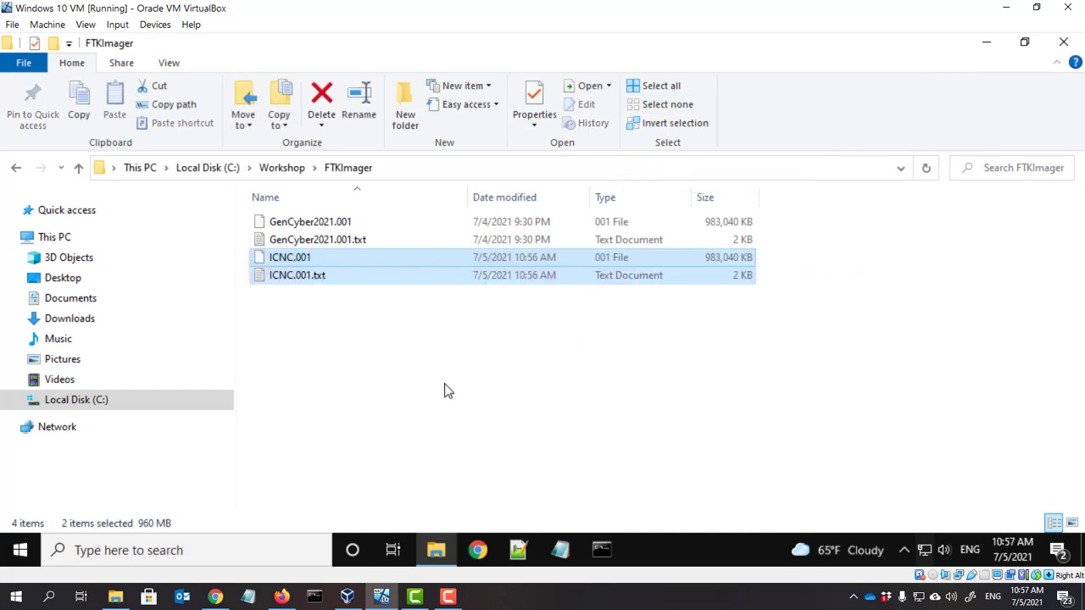
left_click(379, 393)
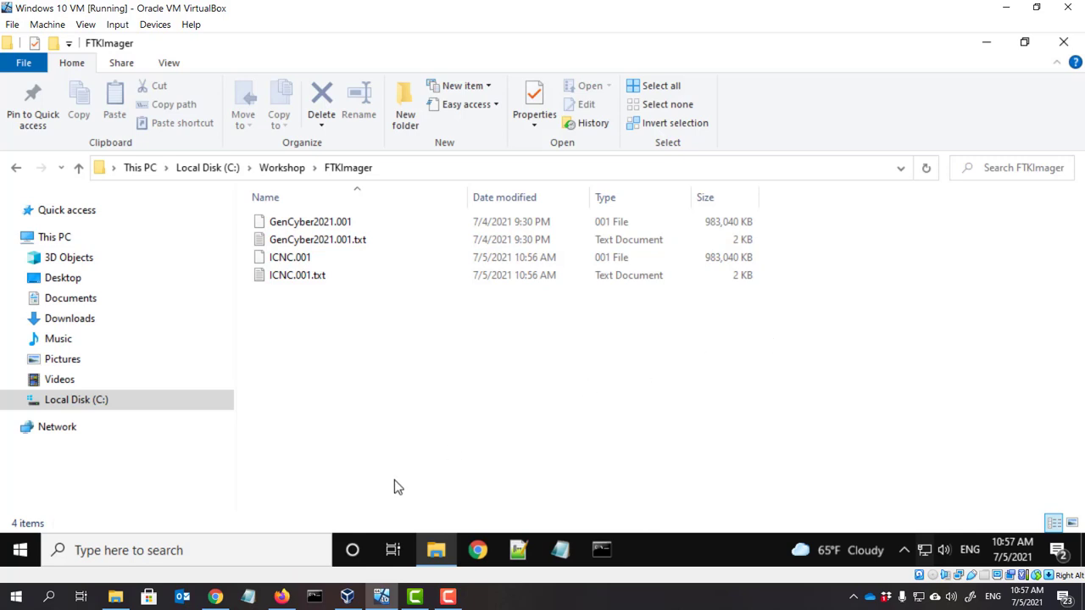
Step: Launch FTK Imager in the VM and allow it to make changes to the device
left_click(212, 551)
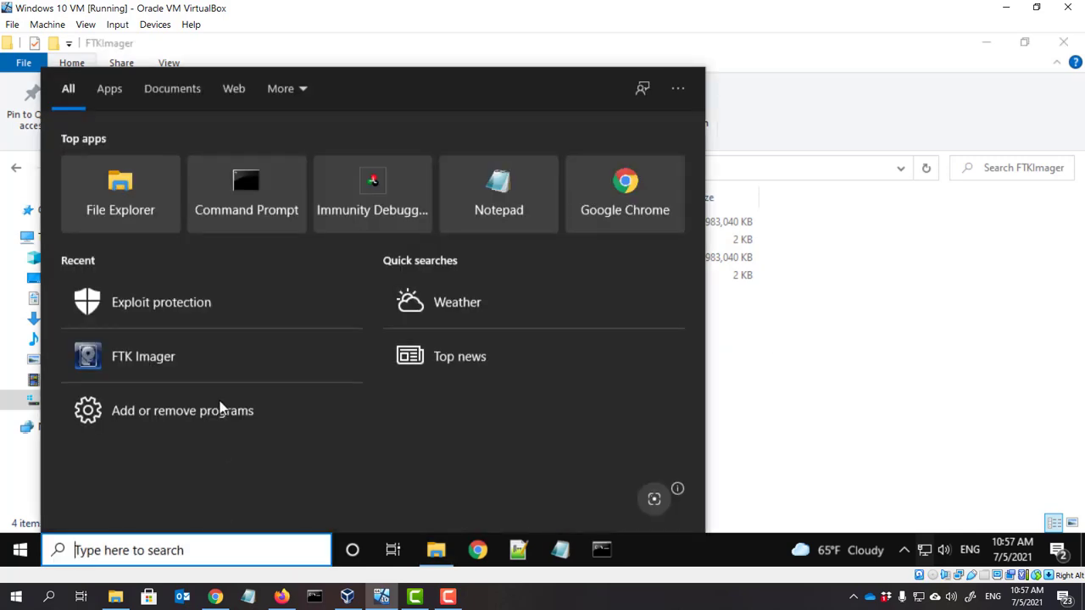
left_click(206, 365)
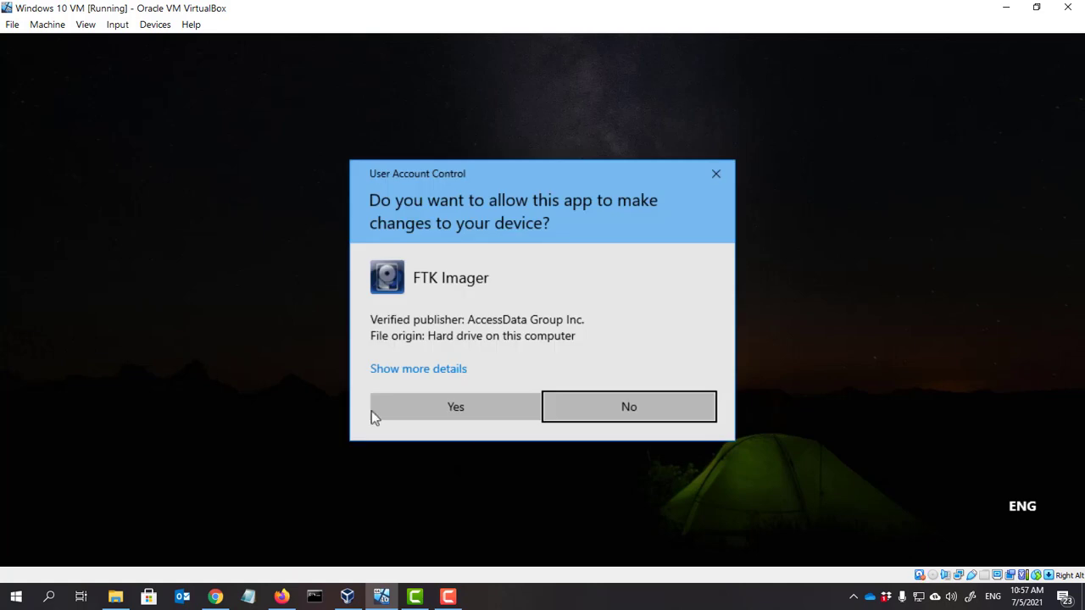
left_click(450, 407)
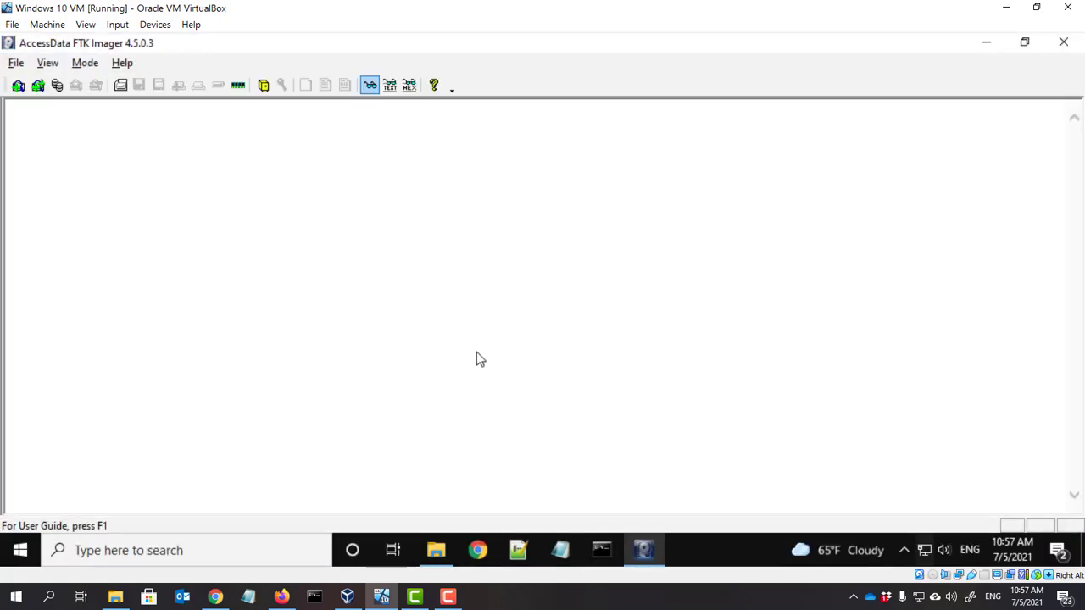
Step: Add the image file C:\Workshop\FTKImager\ICNC.001 as an evidence item
left_click(15, 64)
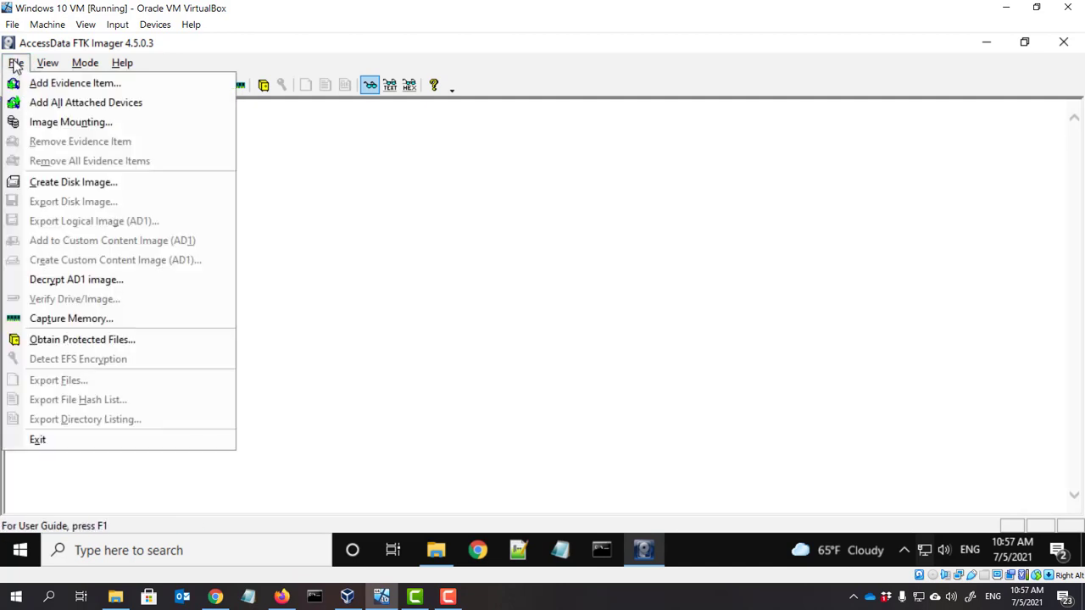
left_click(56, 88)
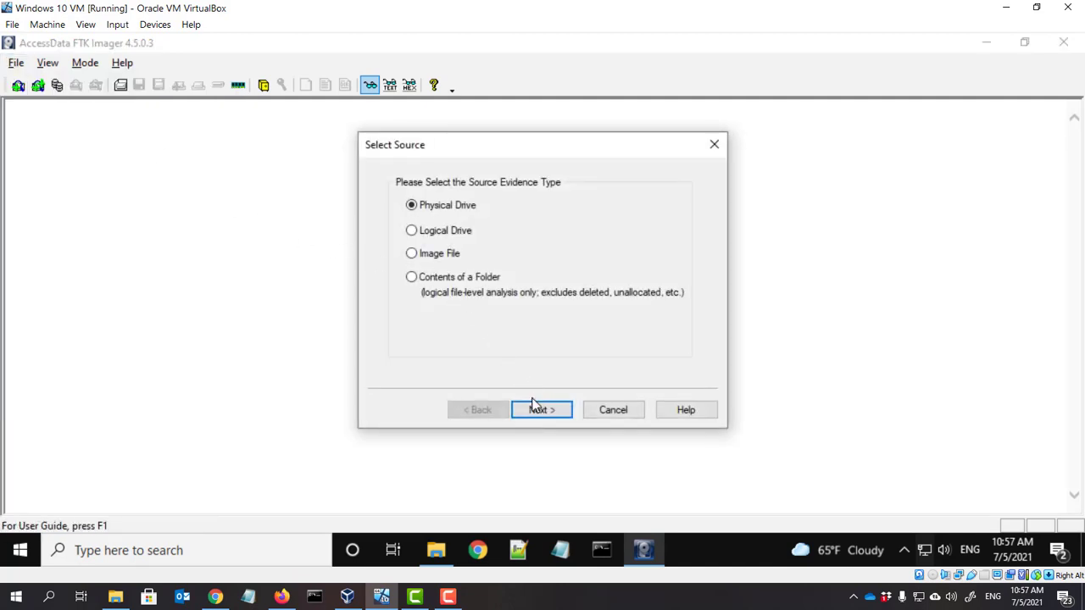
left_click(451, 255)
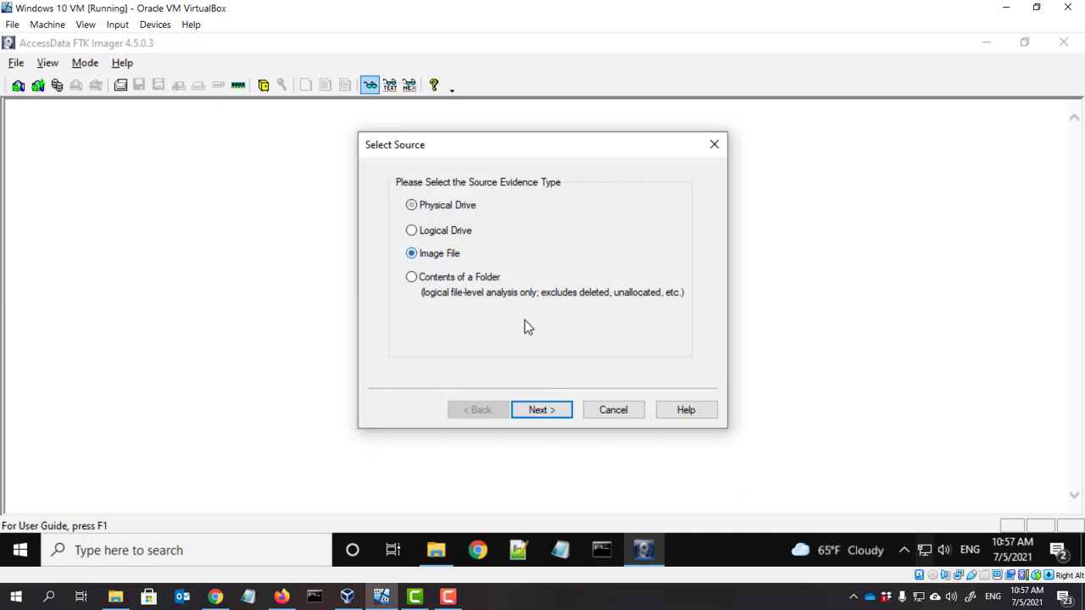
left_click(565, 411)
left_click(635, 267)
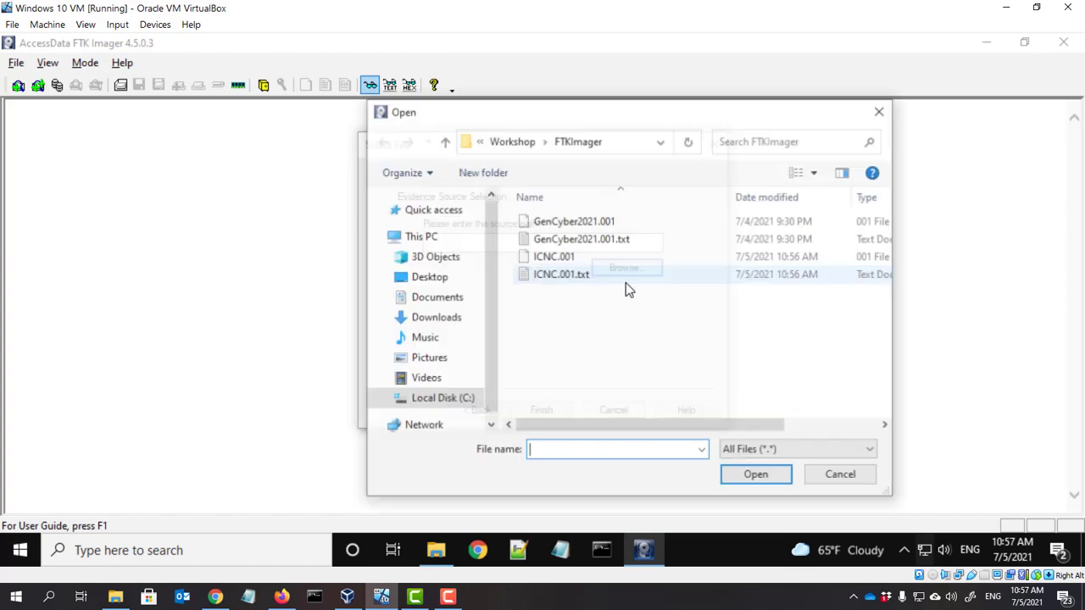
left_click(560, 256)
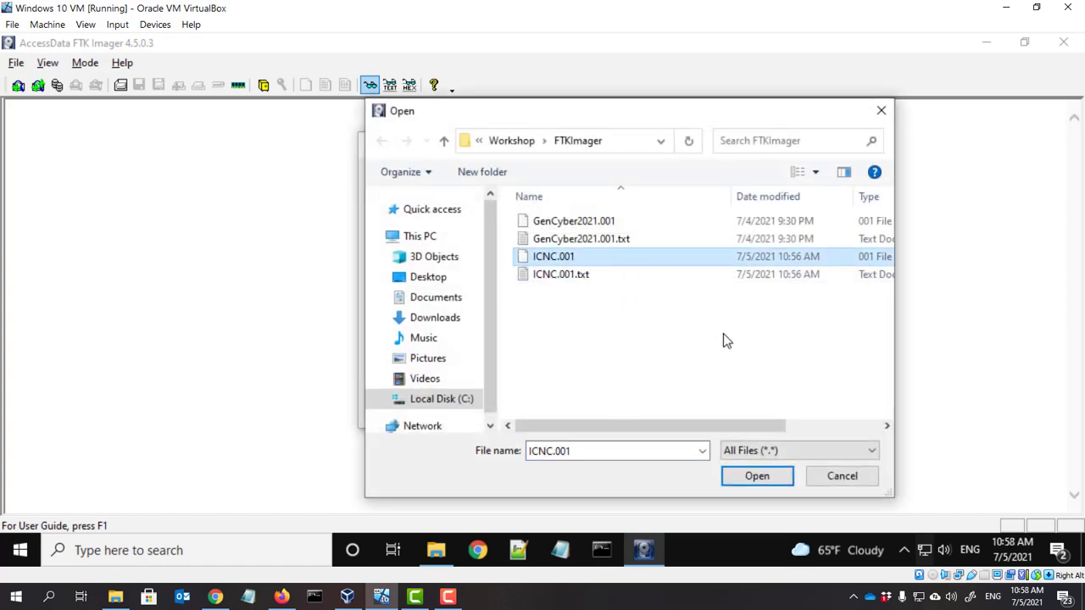
left_click(760, 478)
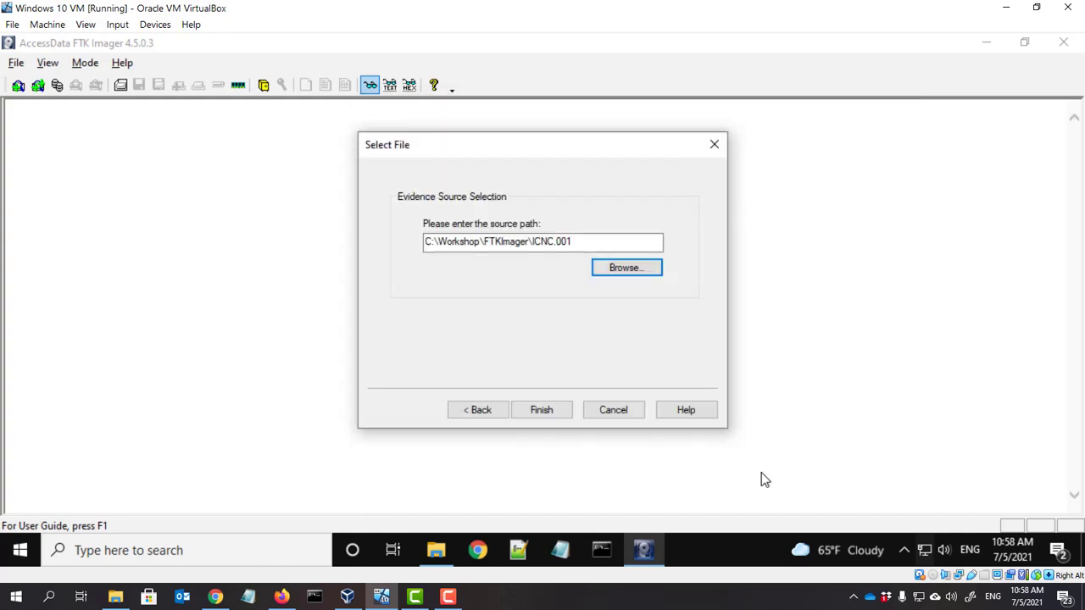
left_click(543, 411)
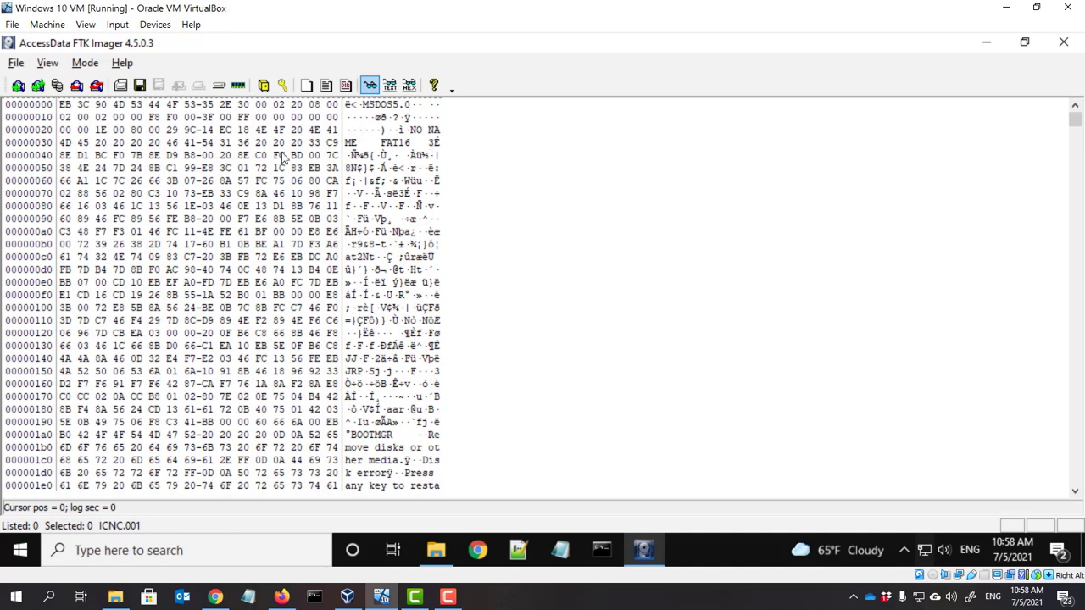
Step: Display the Evidence Tree and File List panes
left_click(48, 63)
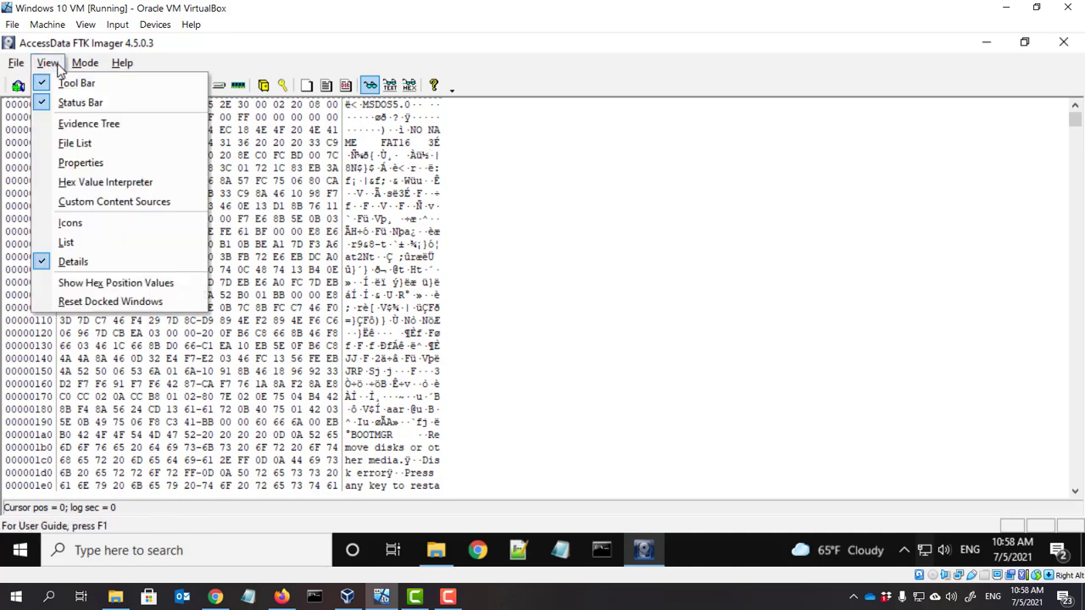
left_click(83, 123)
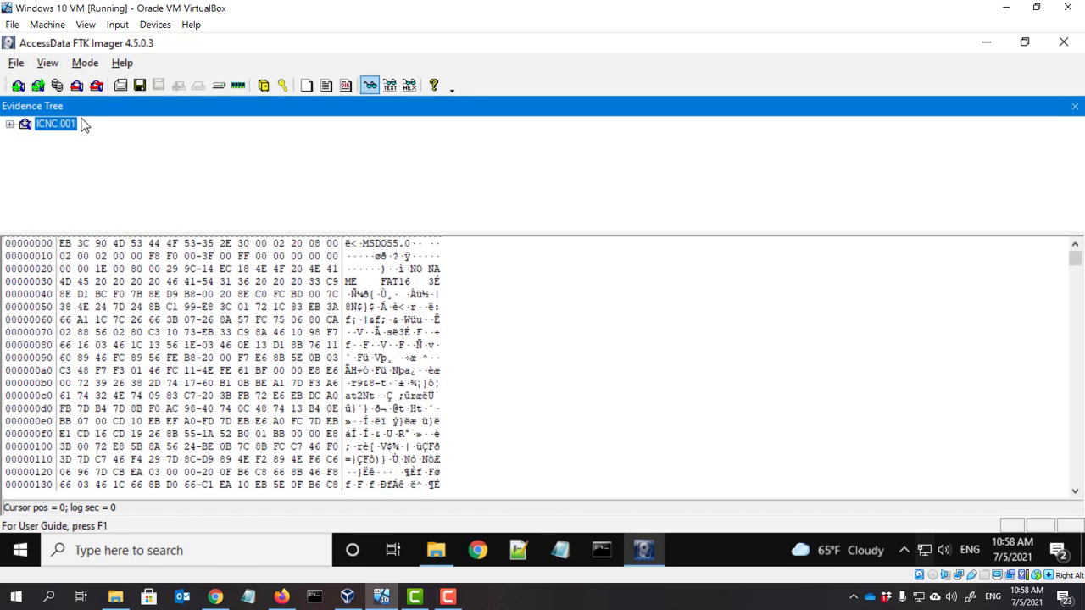
left_click(47, 62)
left_click(83, 145)
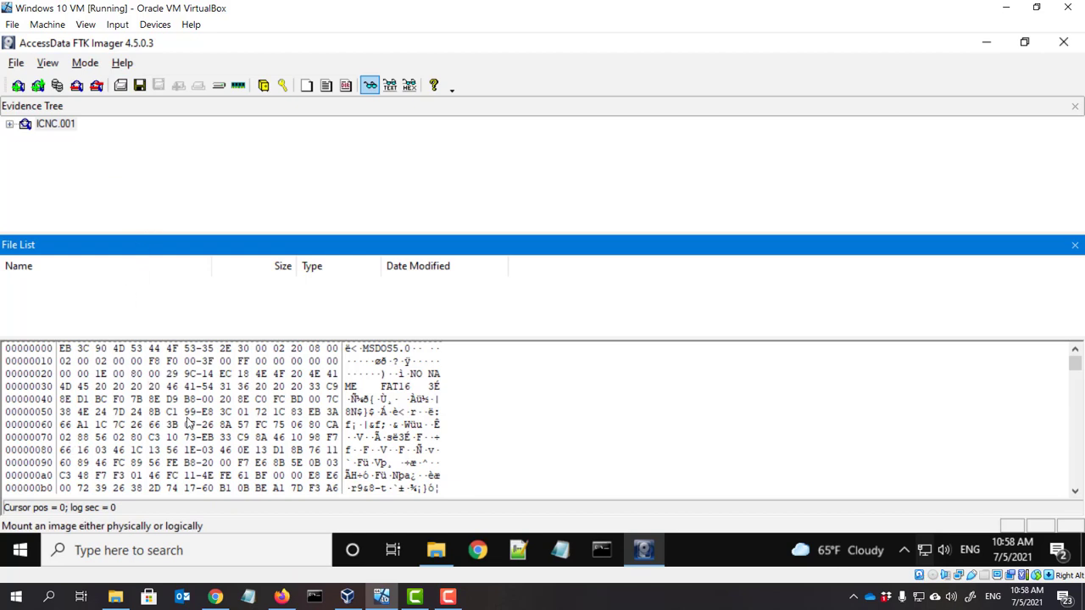
Step: Expand ICNC.001 in the evidence tree down to the folders inside [root] of the ICNC 2019 partition
left_click(10, 126)
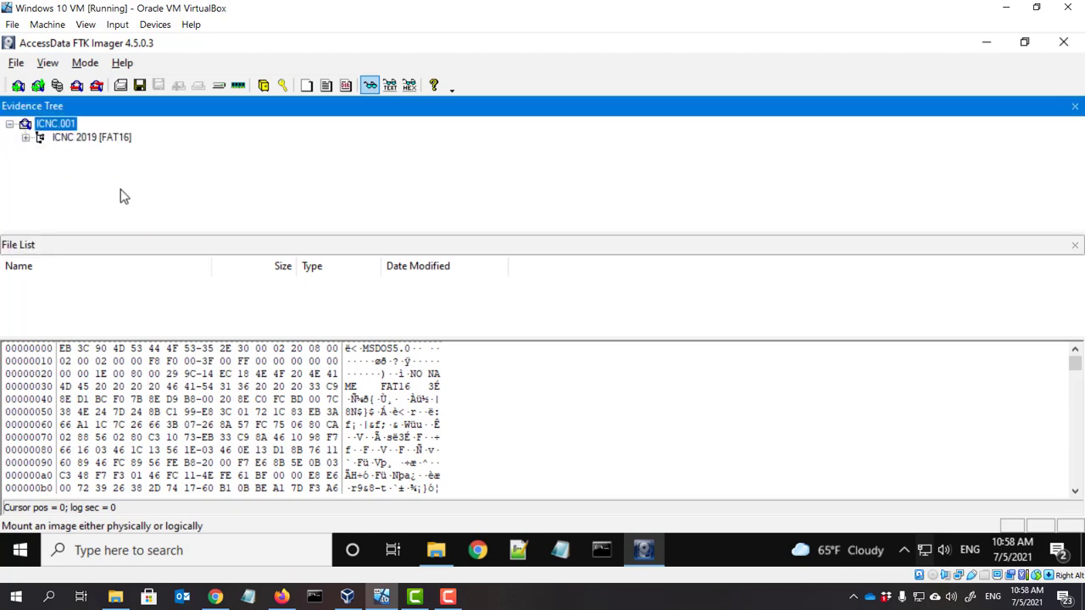
left_click(26, 138)
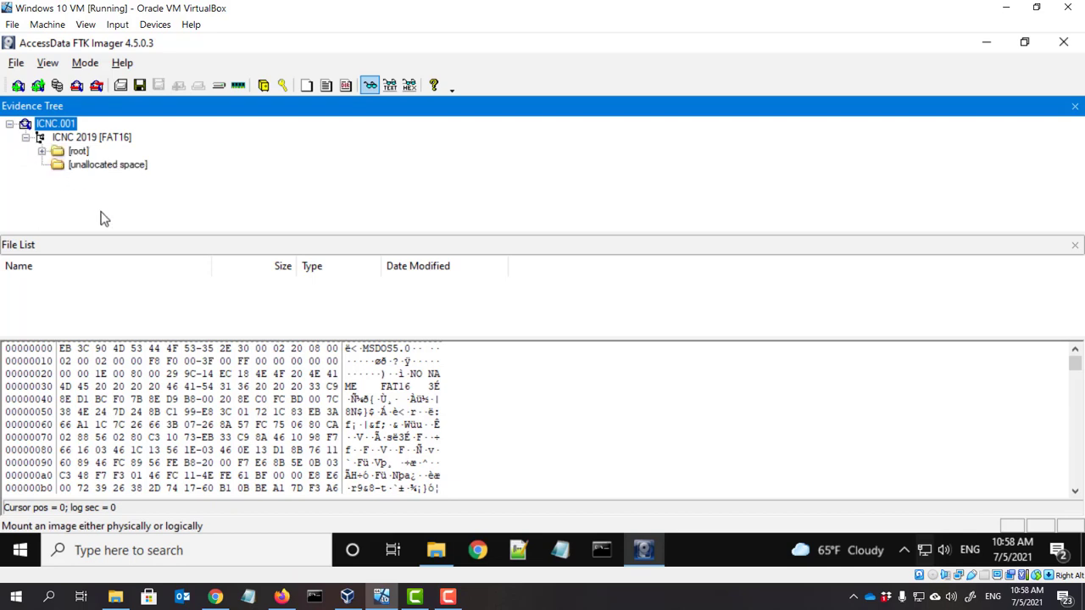
left_click(42, 151)
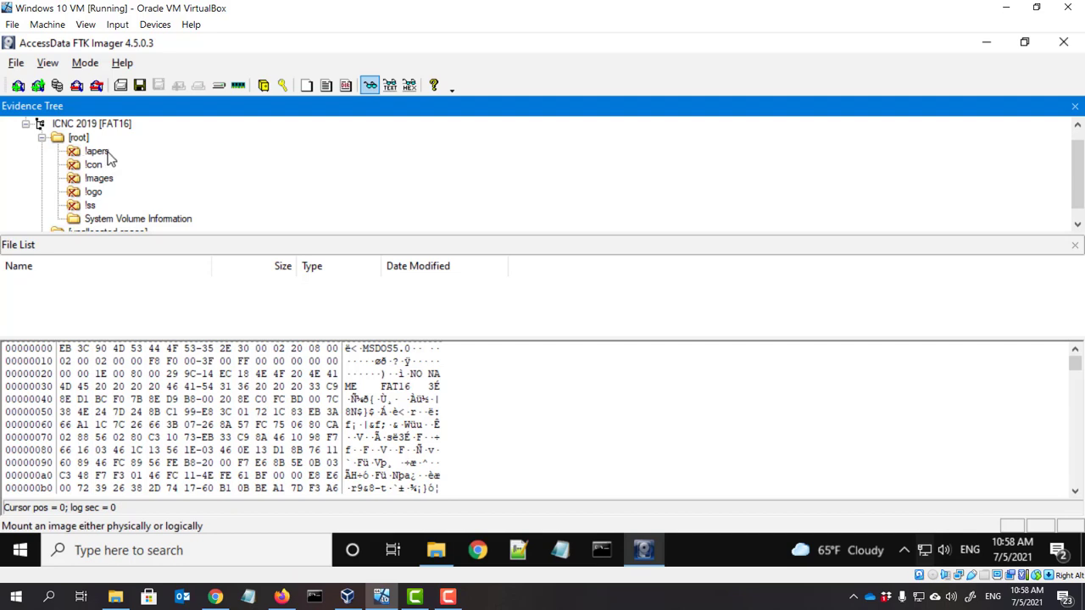
Step: Check the contents of the ICNC 2019 (E:) drive on the host for comparison, and return to FTK Imager in the VM
left_click(115, 597)
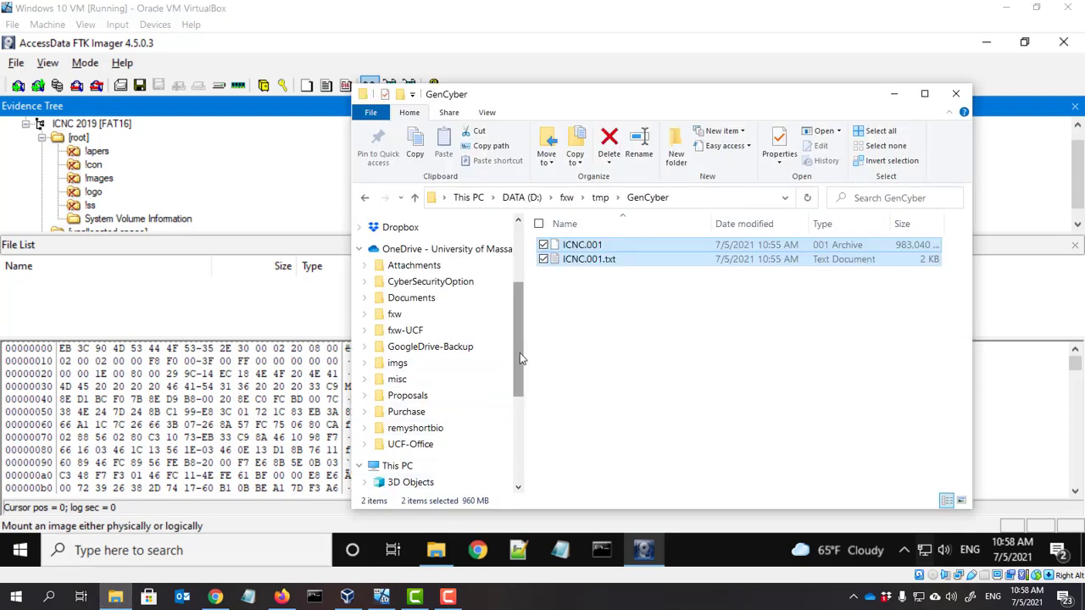
left_click_drag(519, 353, 524, 454)
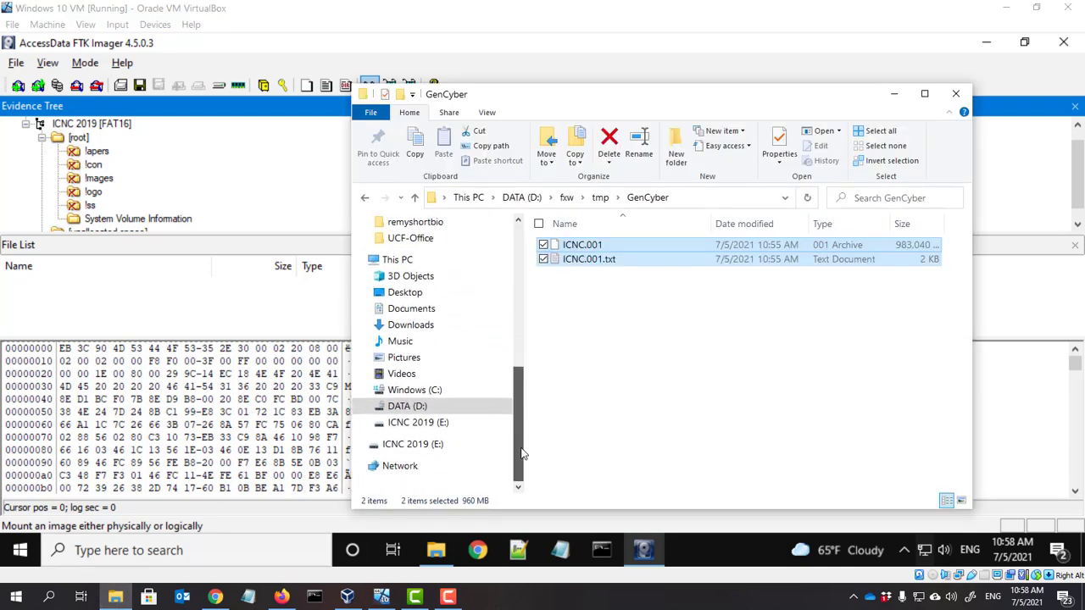
left_click(446, 426)
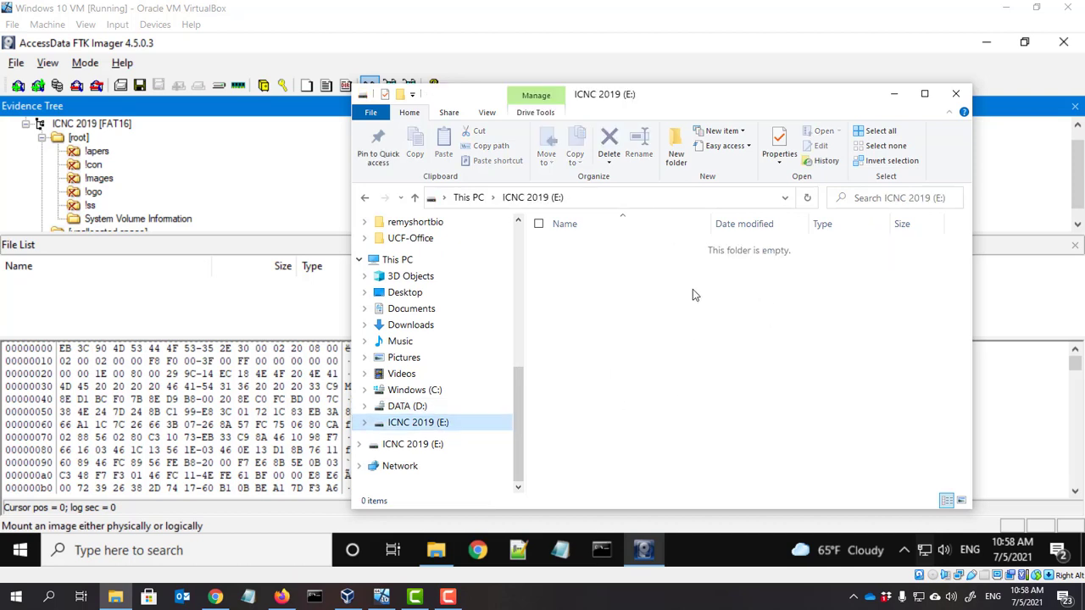
left_click(214, 174)
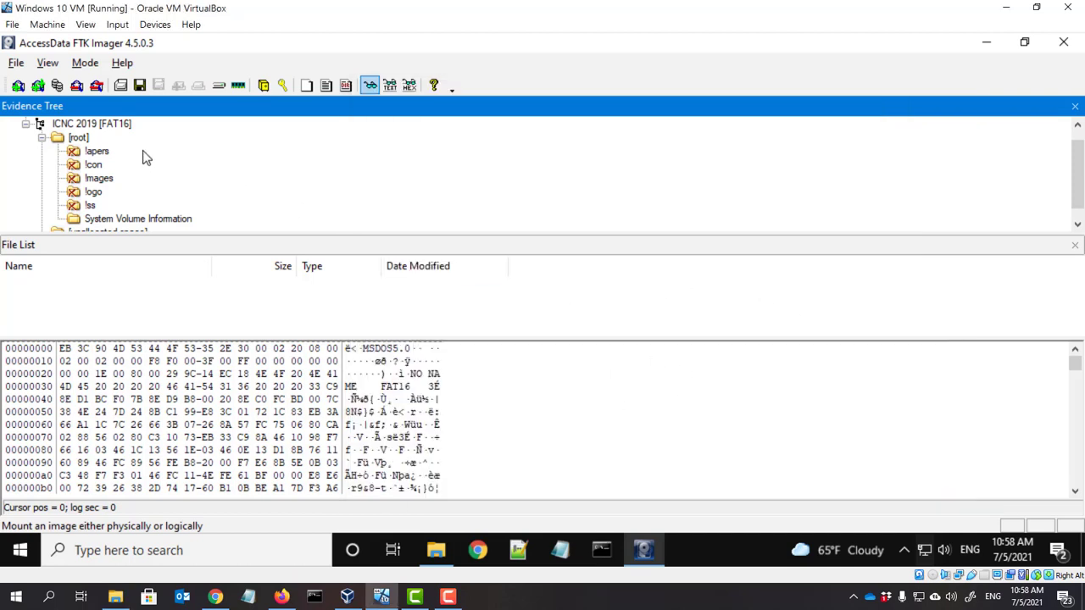
Step: Examine the deleted !apers and !mages folders, previewing !aas.jpg and !aas.jpg.FileSlack in !mages
left_click(98, 152)
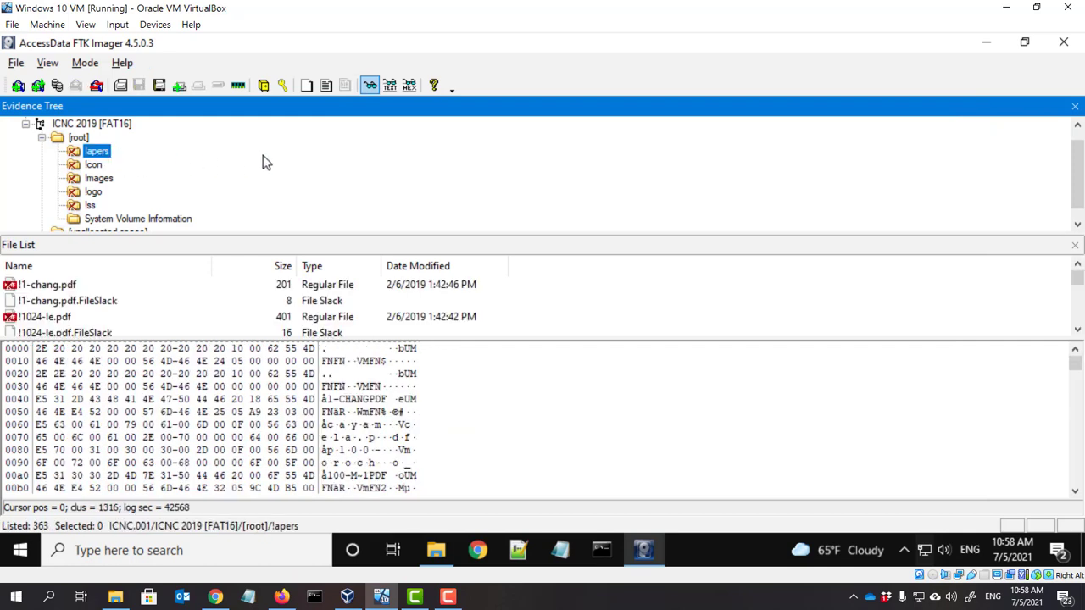
left_click(93, 179)
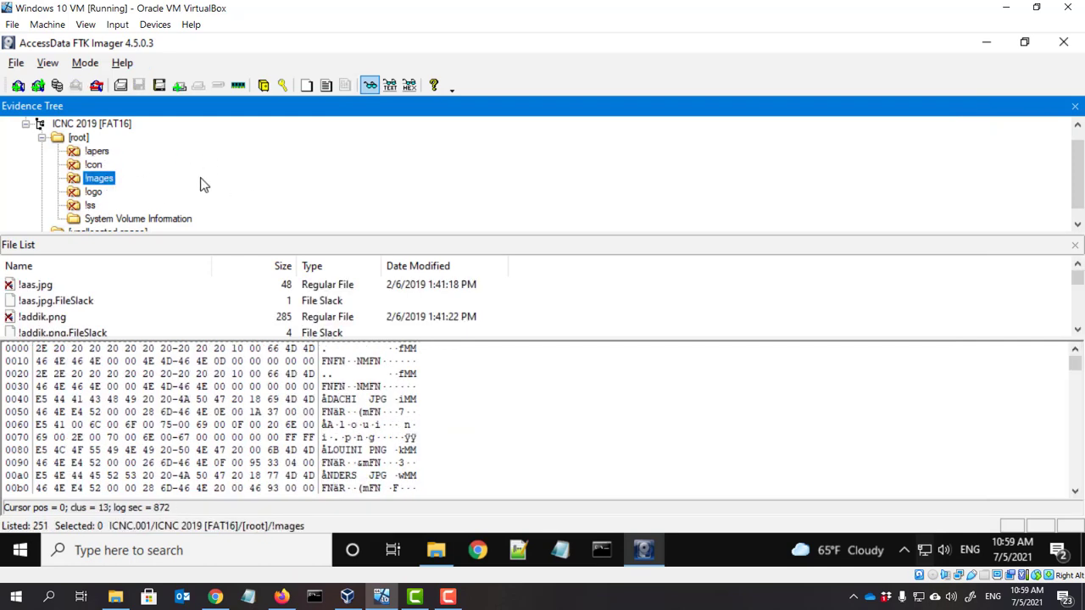
left_click(44, 287)
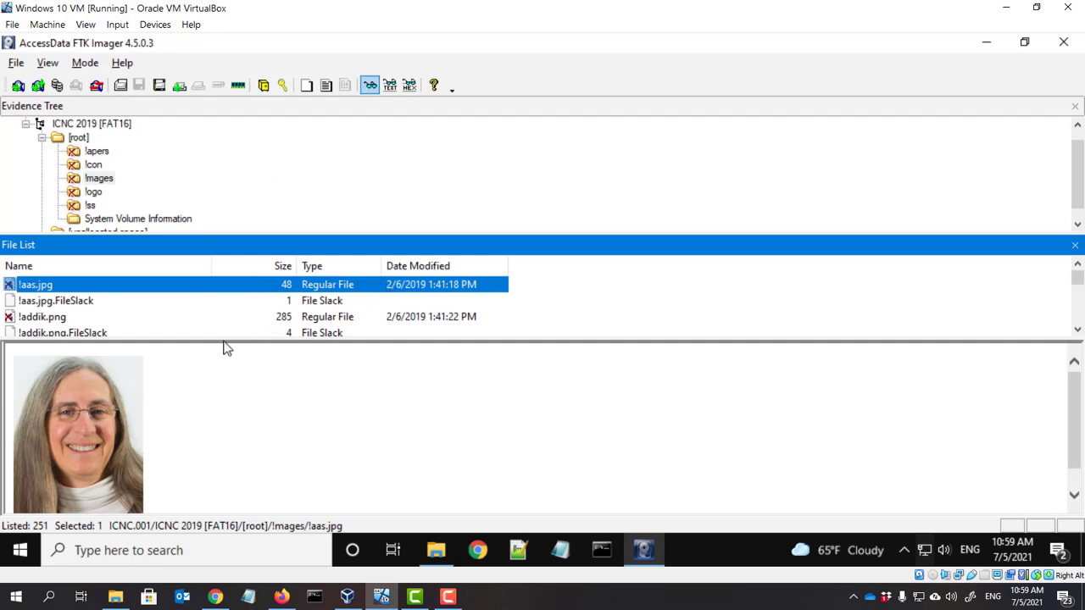
left_click(78, 305)
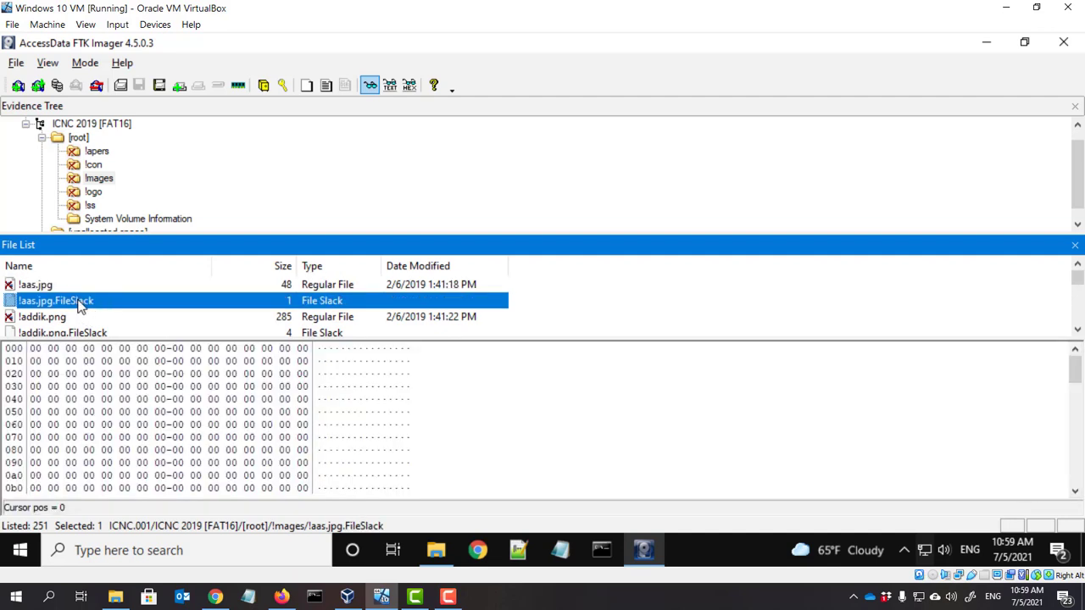